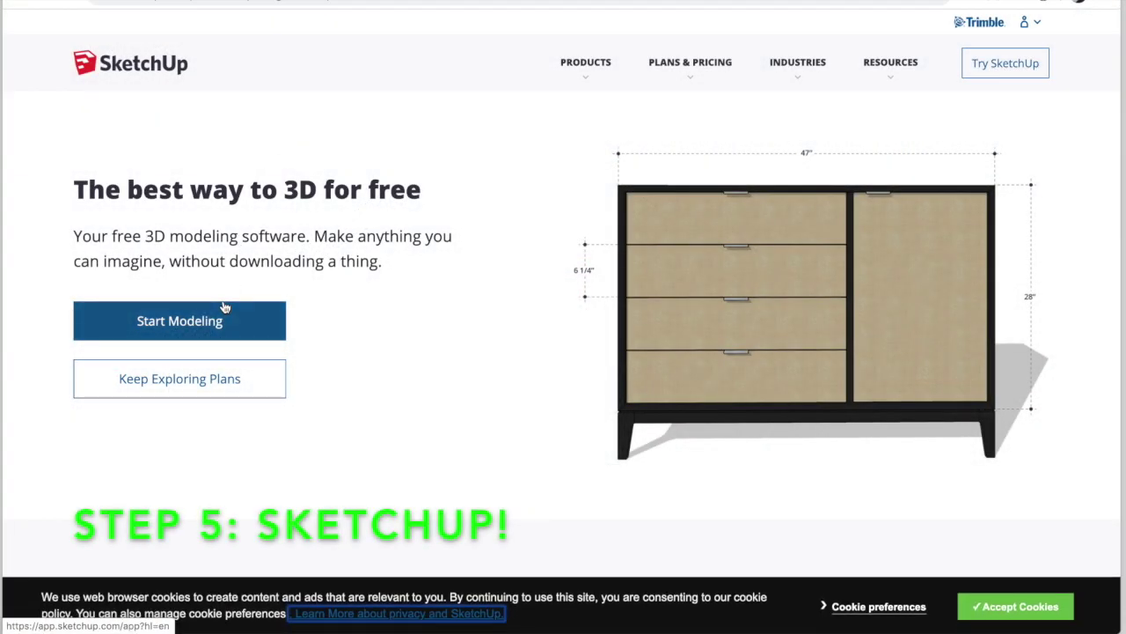
Start a new model and delete the default human figure.
{"action": "left_click", "coordinate": [225, 310]}
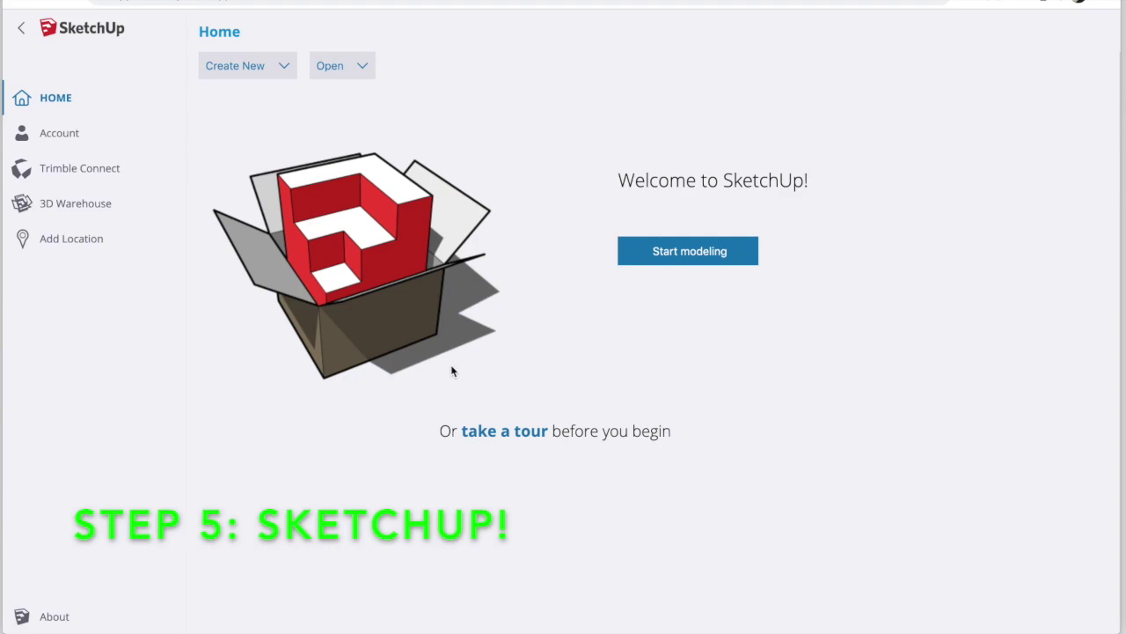
{"action": "left_click", "coordinate": [687, 254]}
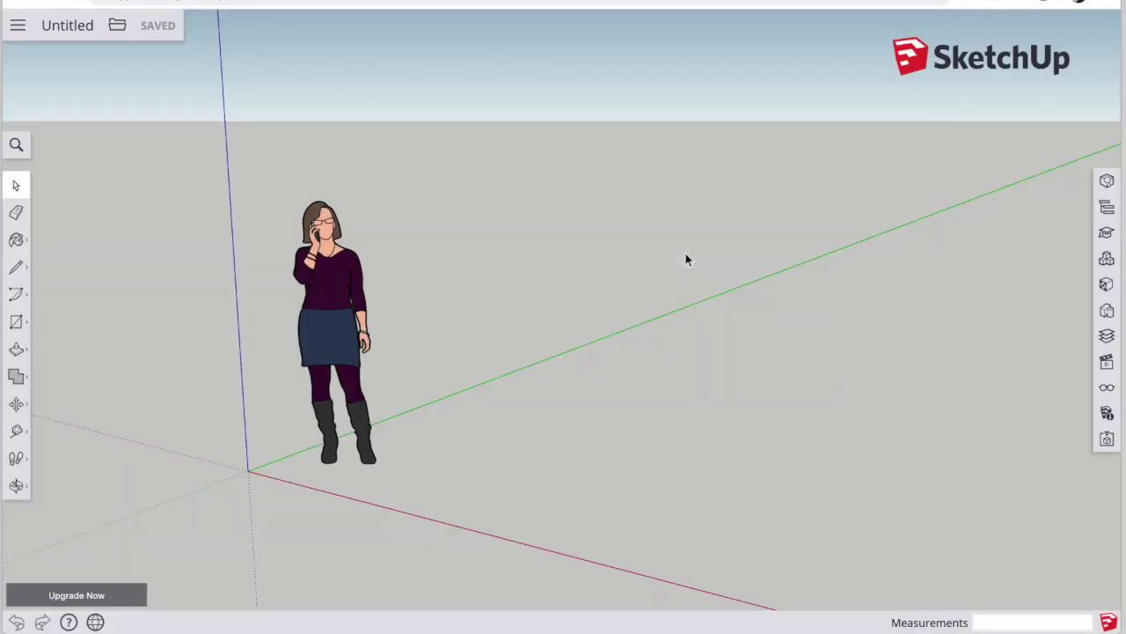
{"action": "left_click", "coordinate": [342, 301]}
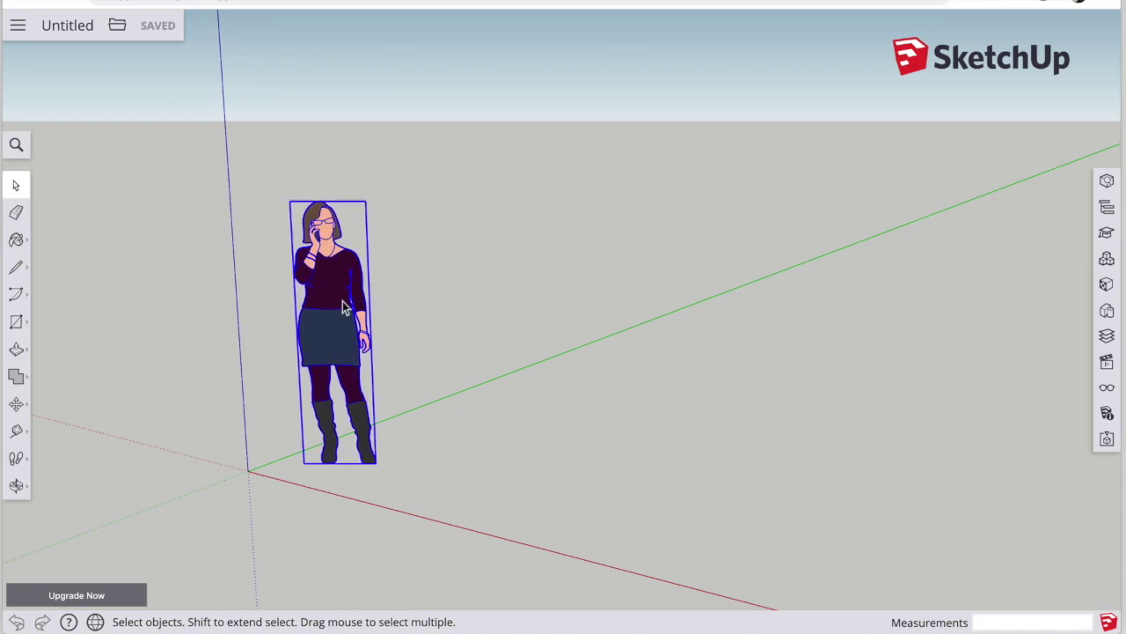
{"action": "key", "text": "Delete"}
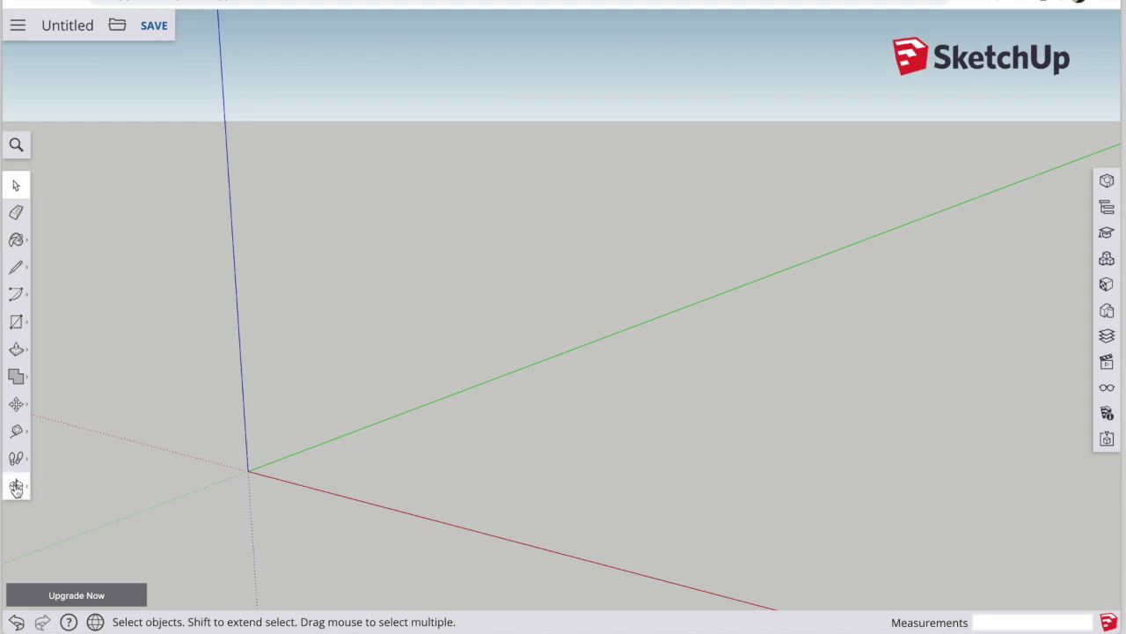
{"action": "left_click", "coordinate": [16, 487]}
{"action": "mouse_move", "coordinate": [446, 357]}
{"action": "left_mouse_down"}
{"action": "mouse_move", "coordinate": [309, 309]}
{"action": "mouse_move", "coordinate": [443, 337]}
{"action": "left_mouse_up"}
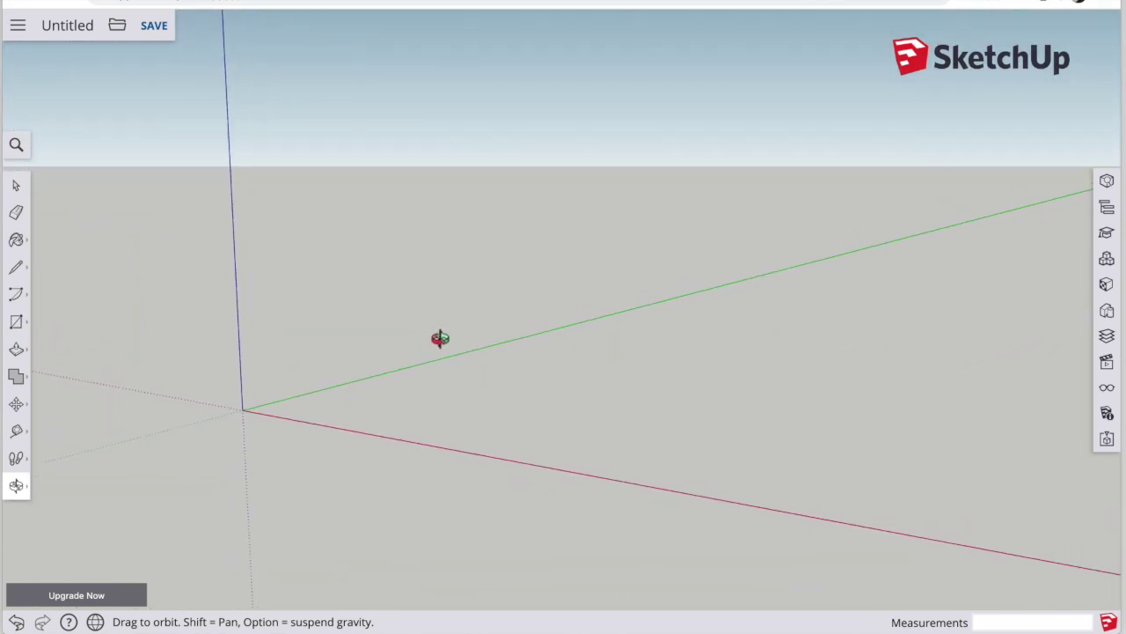
{"action": "left_click", "coordinate": [16, 321]}
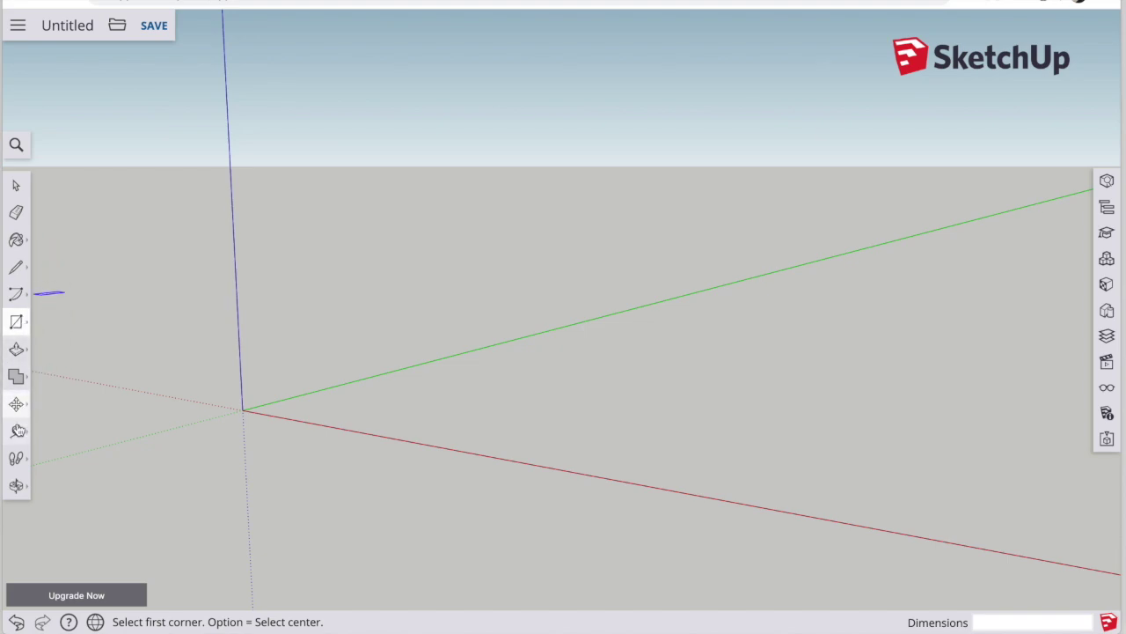
{"action": "left_click", "coordinate": [17, 431]}
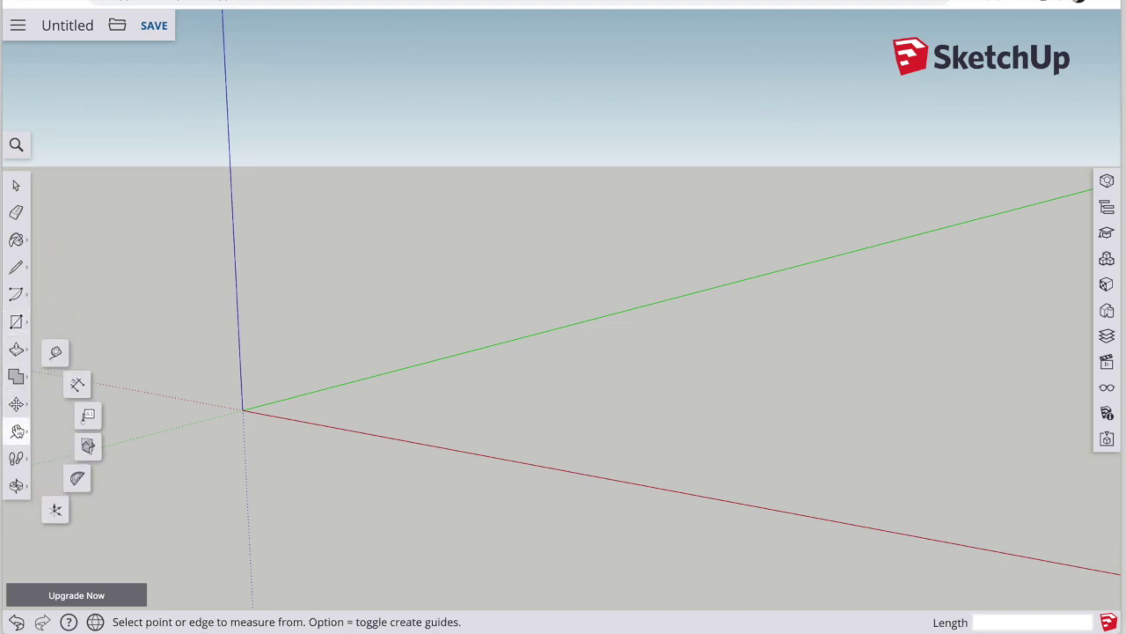
{"action": "left_click", "coordinate": [16, 273]}
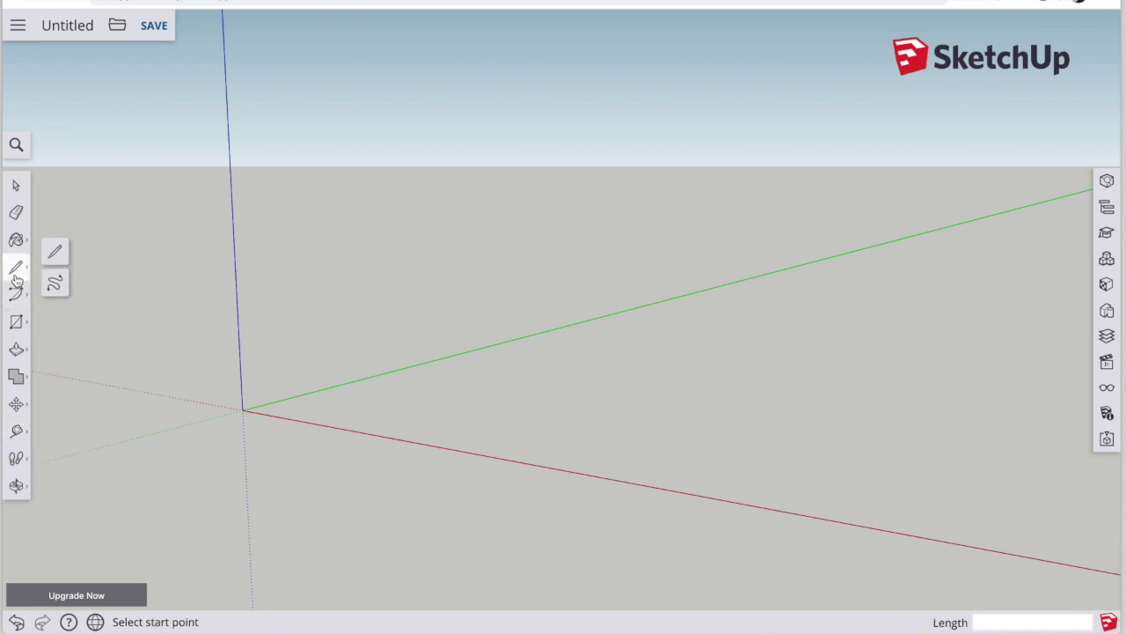
Draw a 30' by 24' rectangle on the ground plane, starting at the origin.
{"action": "left_click", "coordinate": [15, 321]}
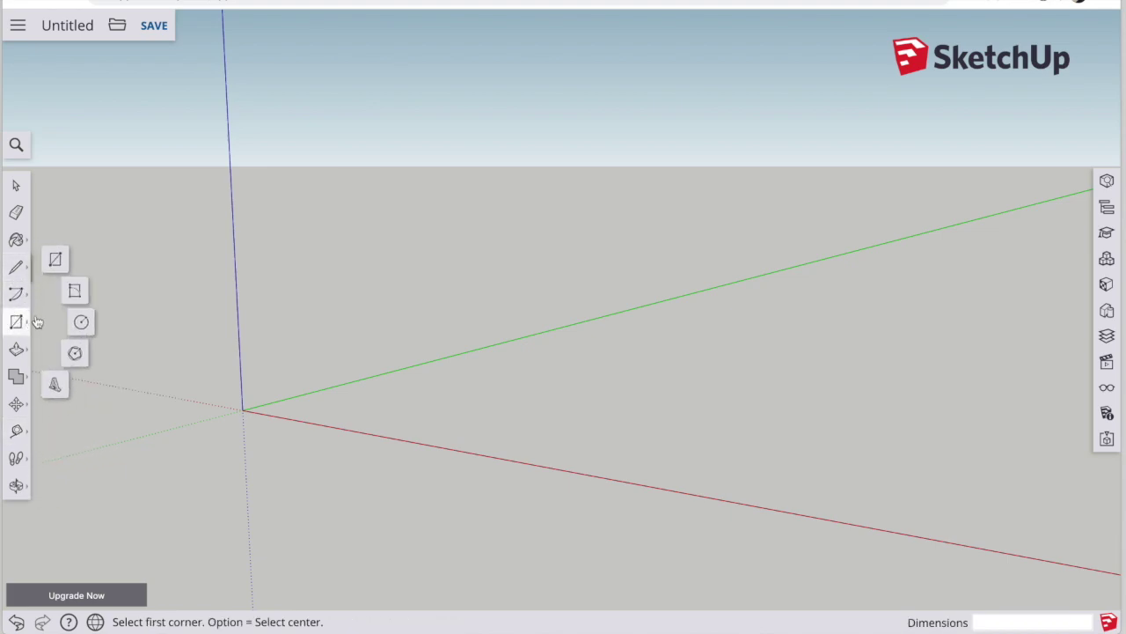
{"action": "left_click", "coordinate": [55, 259]}
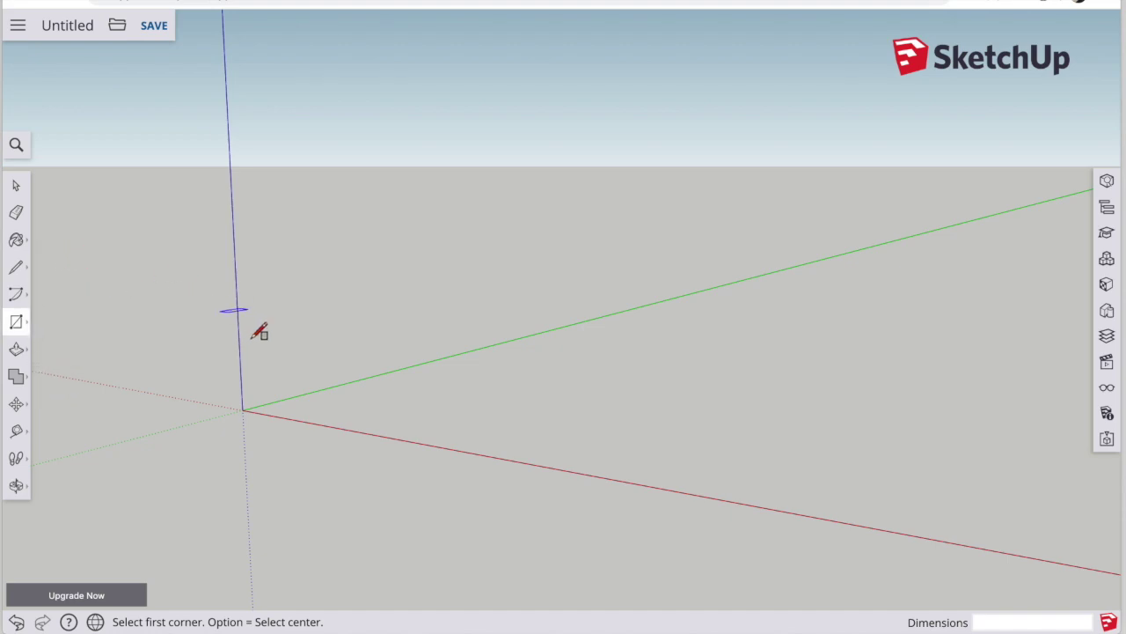
{"action": "left_click", "coordinate": [243, 409]}
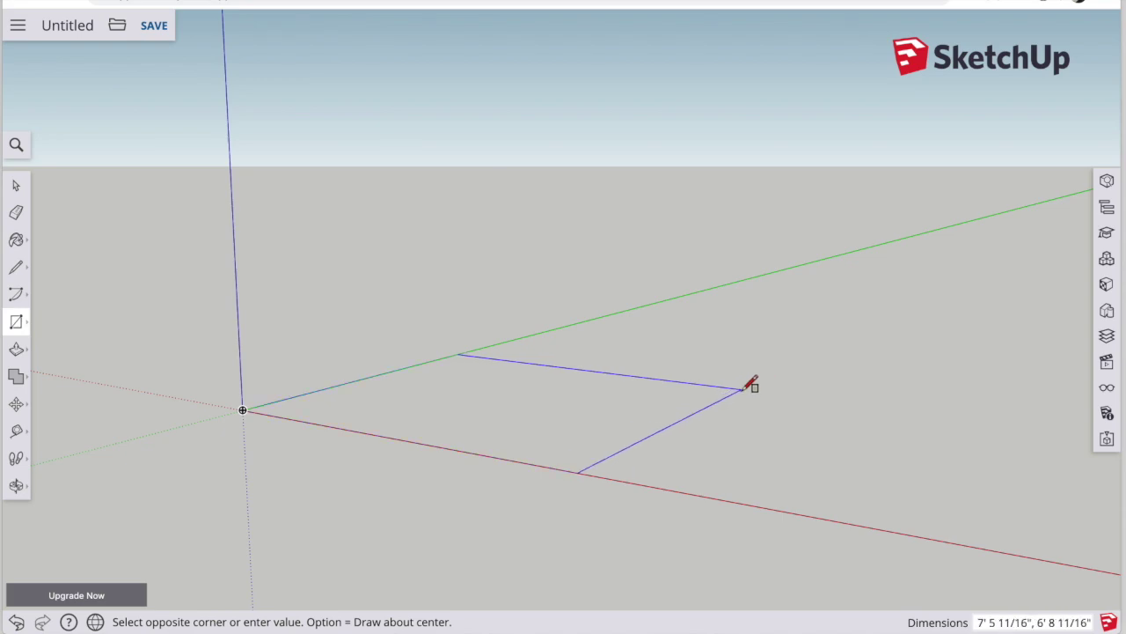
{"action": "type", "text": "30"}
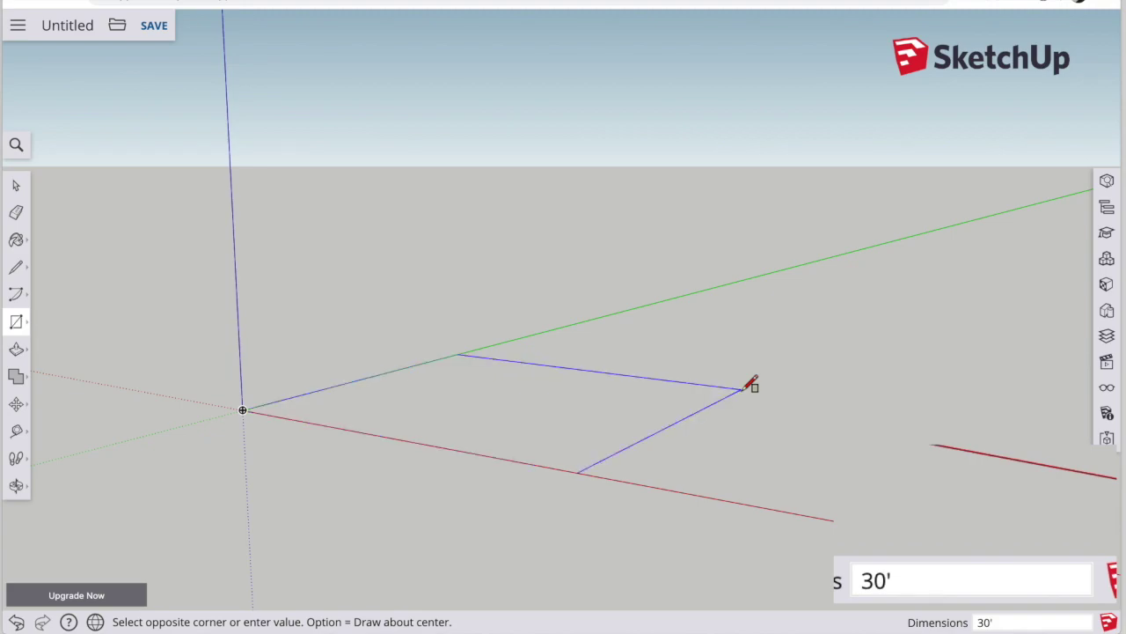
{"action": "type", "text": "', 24"}
{"action": "key", "text": "Return"}
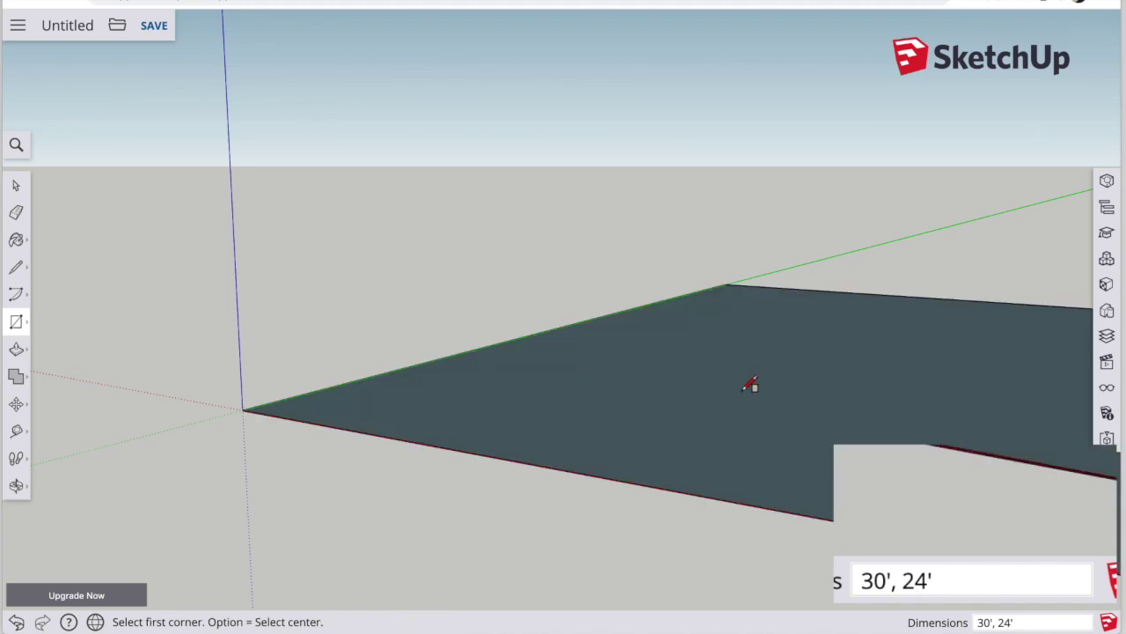
Add dimensions outside the rectangle's long edge on the red axis and its adjoining short edge.
{"action": "scroll", "coordinate": [750, 384], "scroll_direction": "down", "scroll_amount": 5}
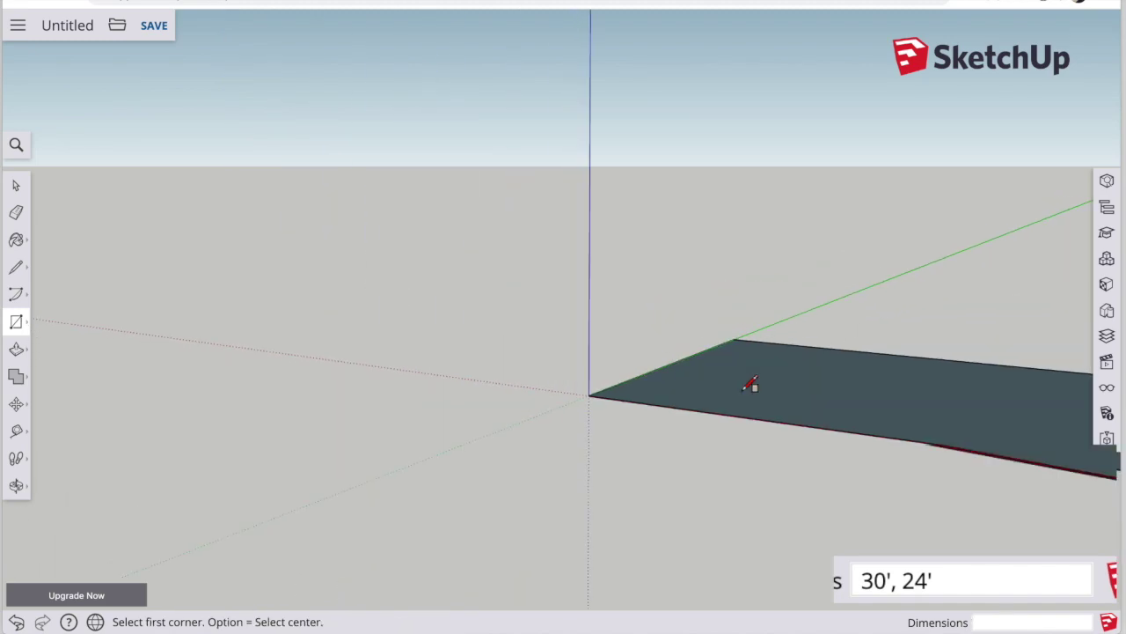
{"action": "left_click", "coordinate": [16, 485]}
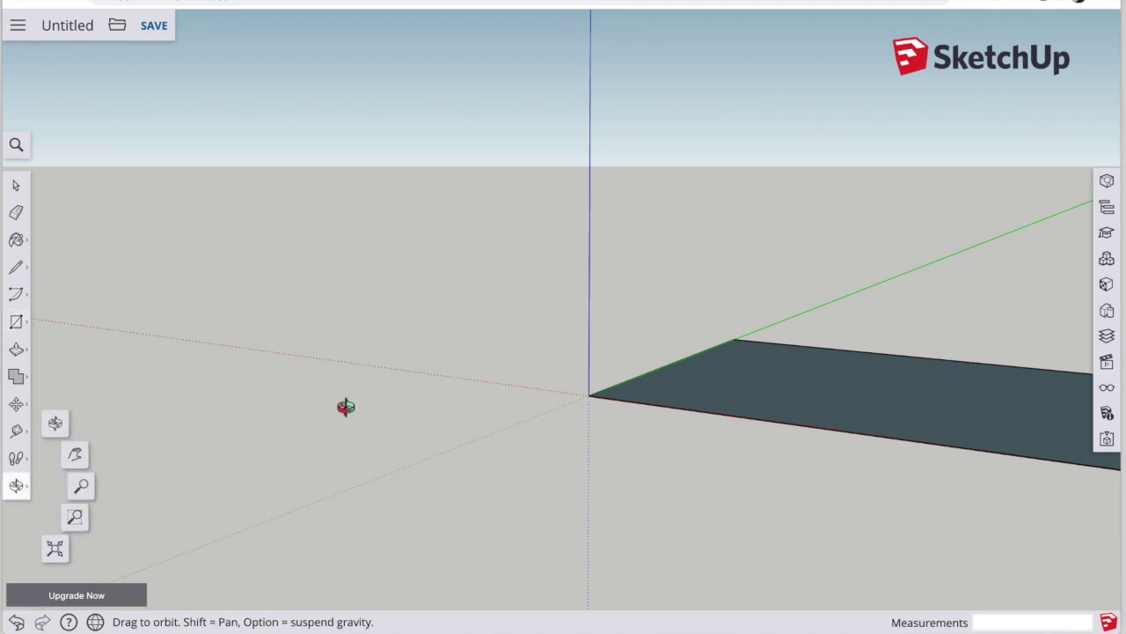
{"action": "left_click_drag", "start_coordinate": [430, 385], "coordinate": [100, 396]}
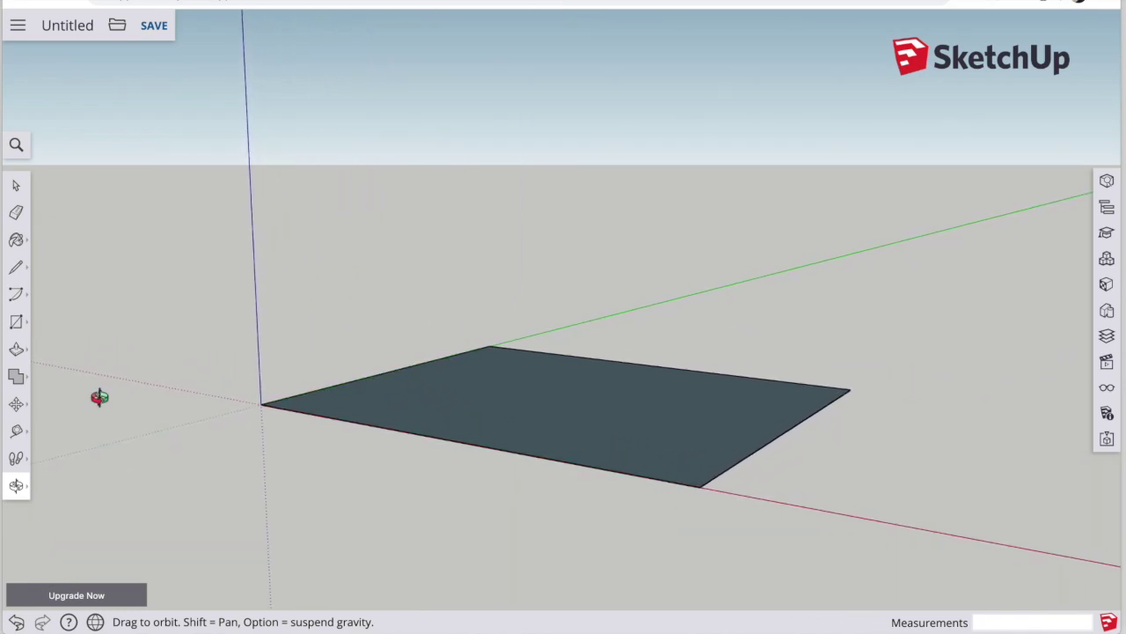
{"action": "left_click", "coordinate": [16, 432]}
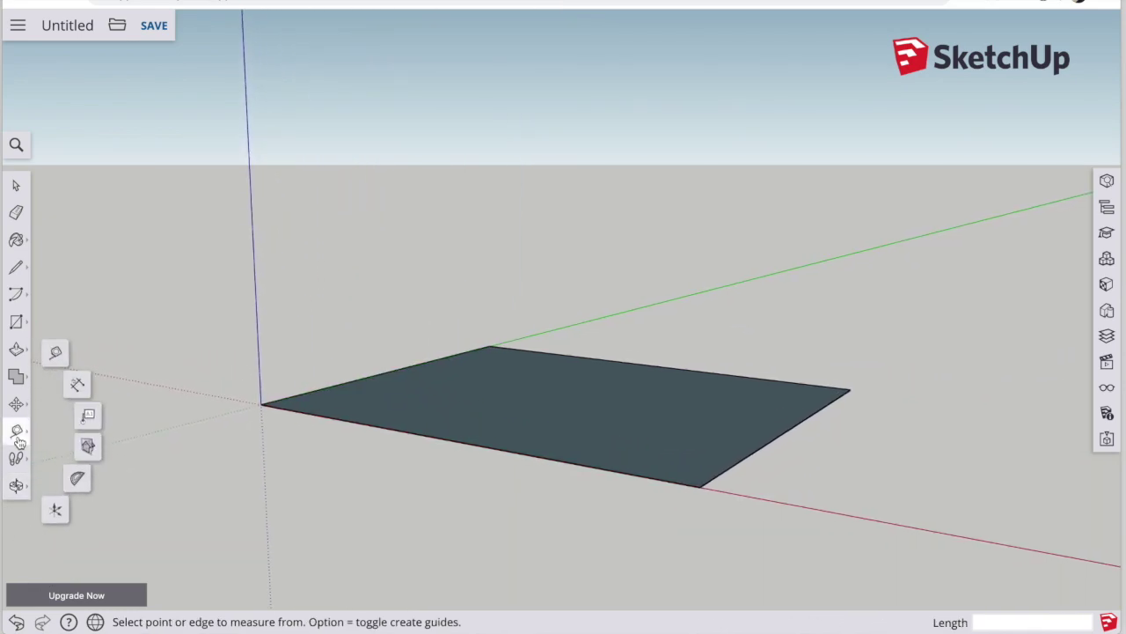
{"action": "left_click", "coordinate": [78, 384]}
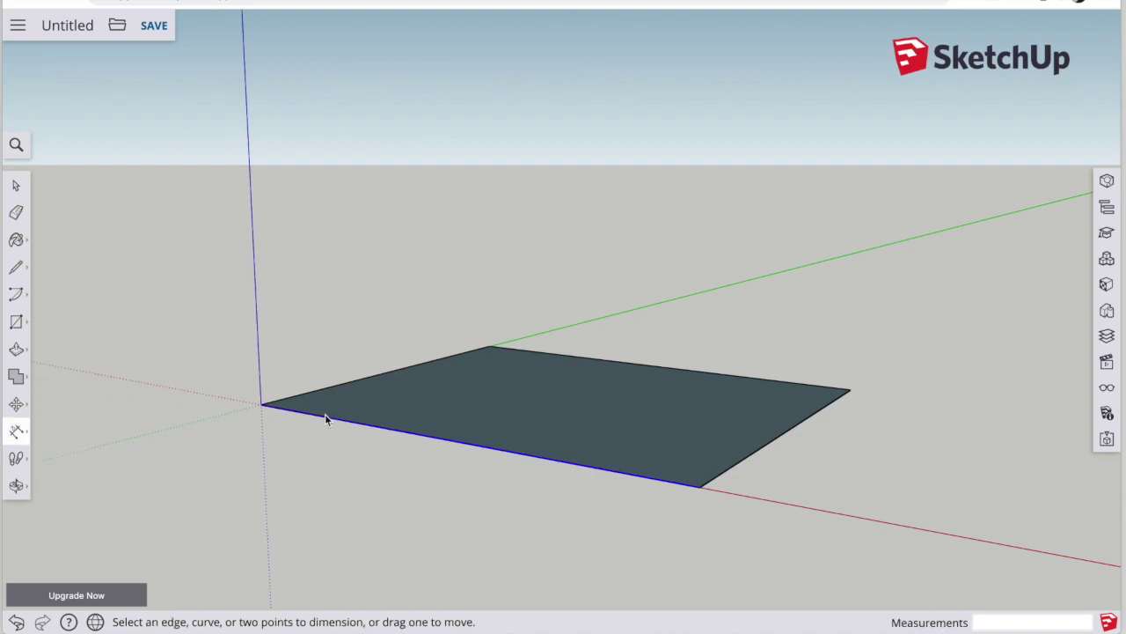
{"action": "left_click", "coordinate": [400, 430]}
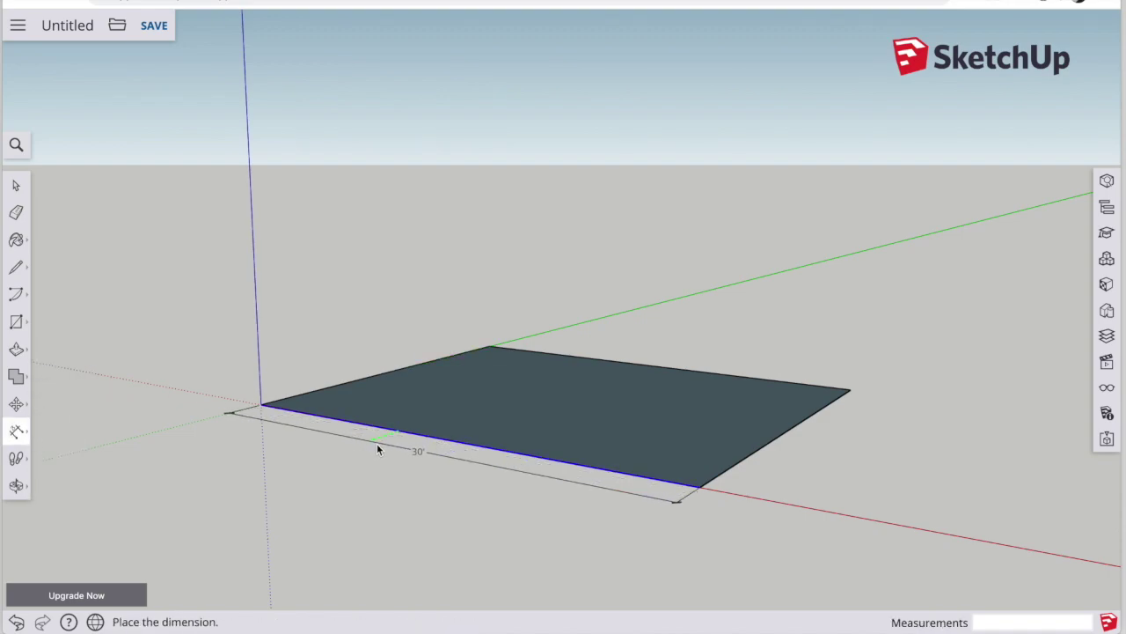
{"action": "left_click", "coordinate": [376, 450]}
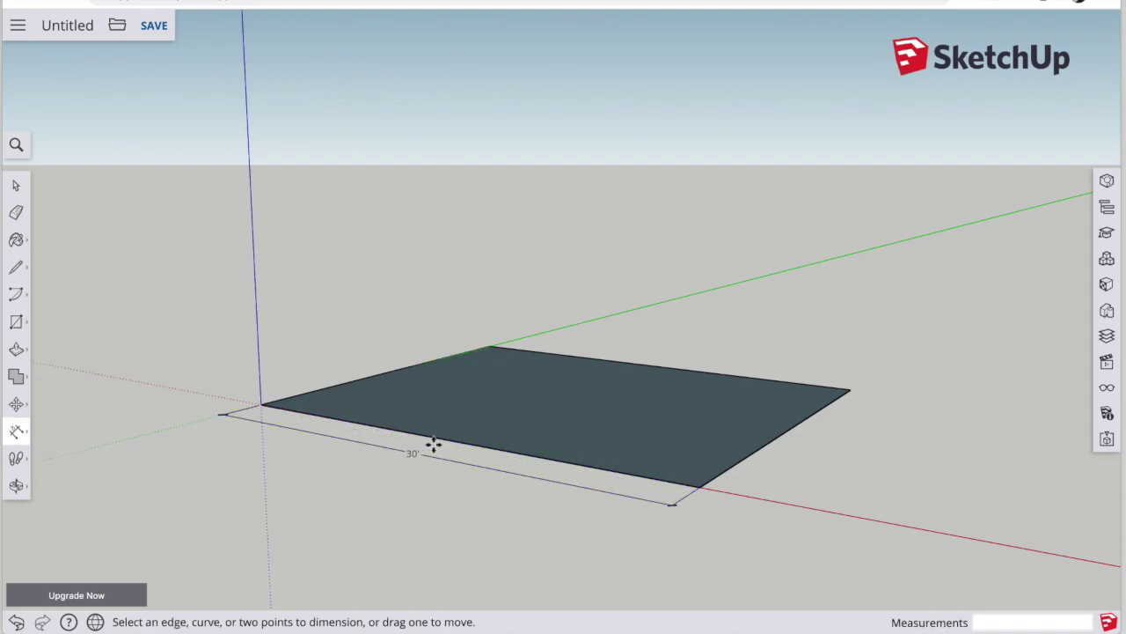
{"action": "left_click", "coordinate": [742, 466]}
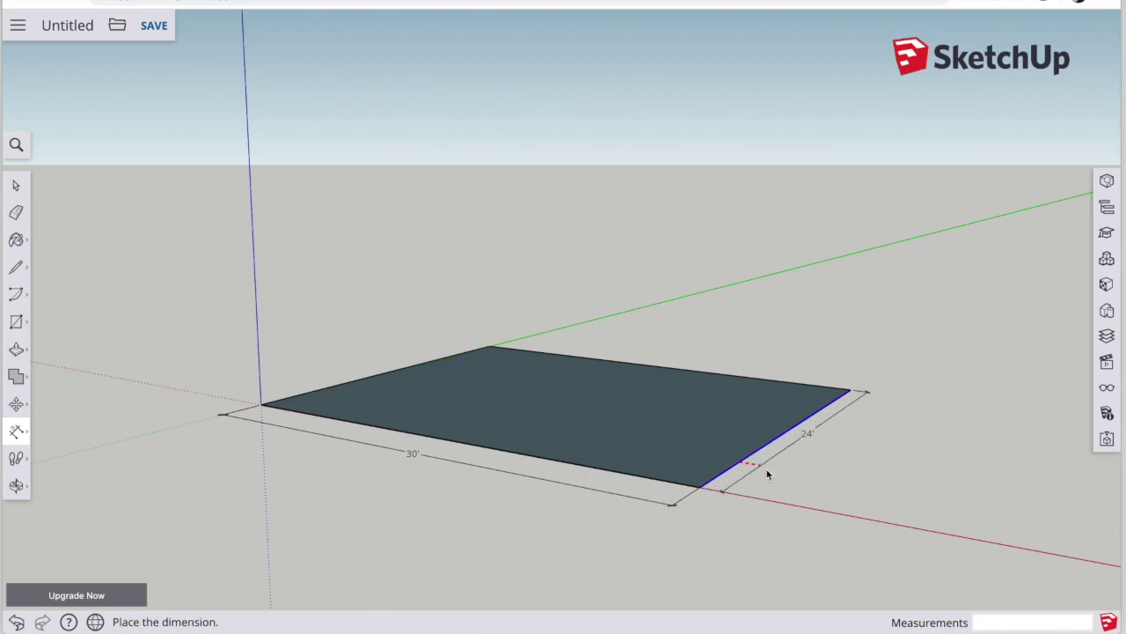
{"action": "left_click", "coordinate": [778, 471]}
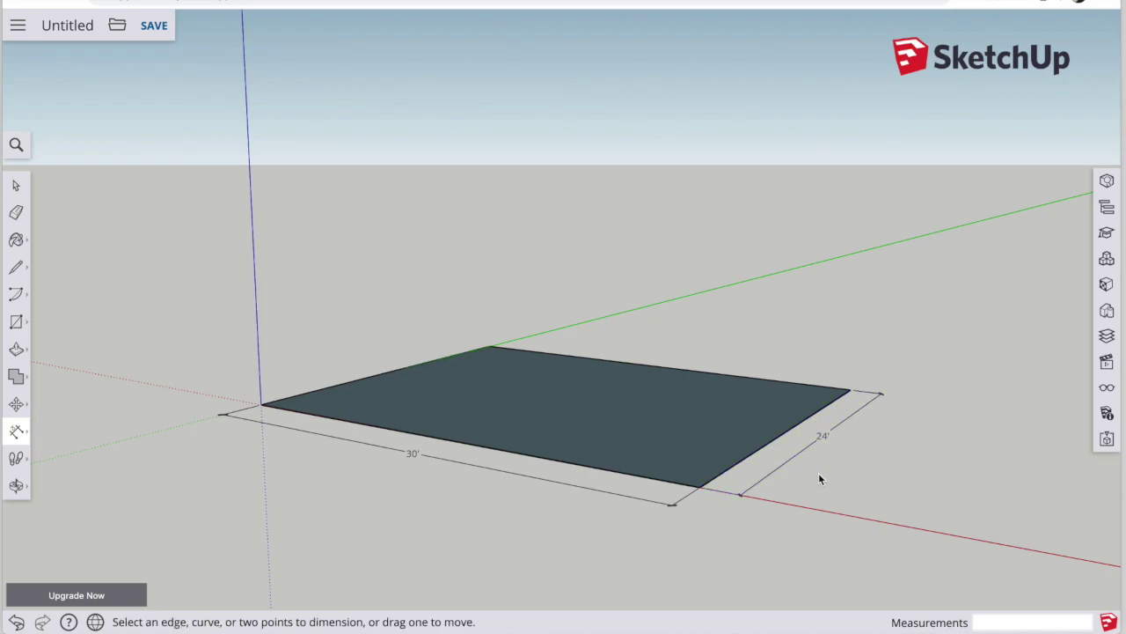
Push/Pull the rectangular face upward by 8' to form a solid box.
{"action": "left_click", "coordinate": [18, 352]}
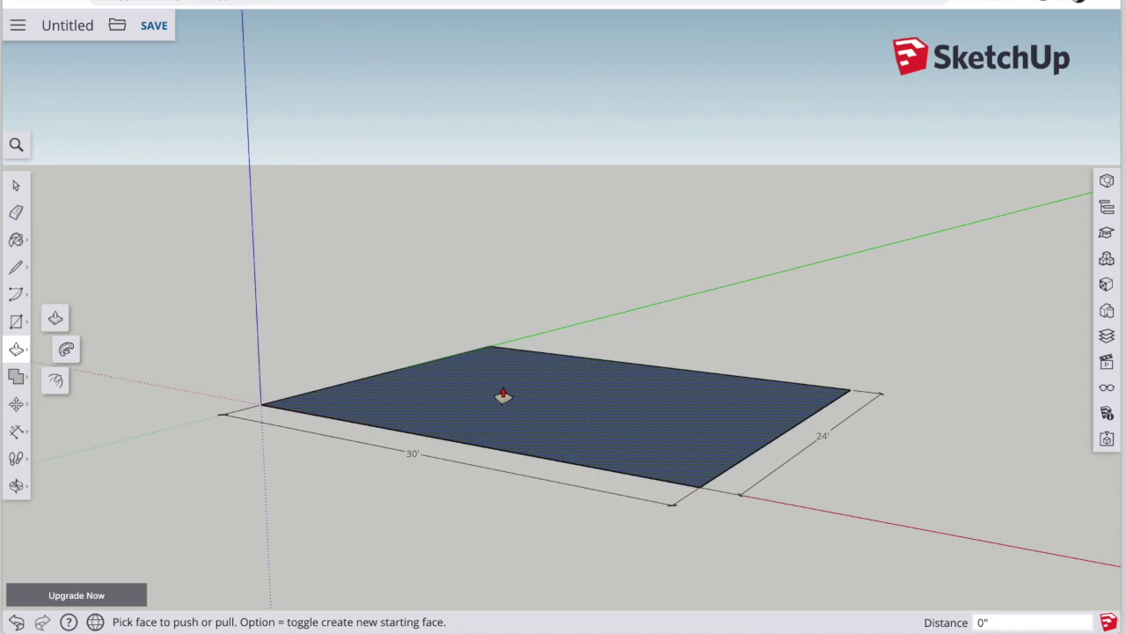
{"action": "left_click_drag", "start_coordinate": [503, 395], "coordinate": [512, 342]}
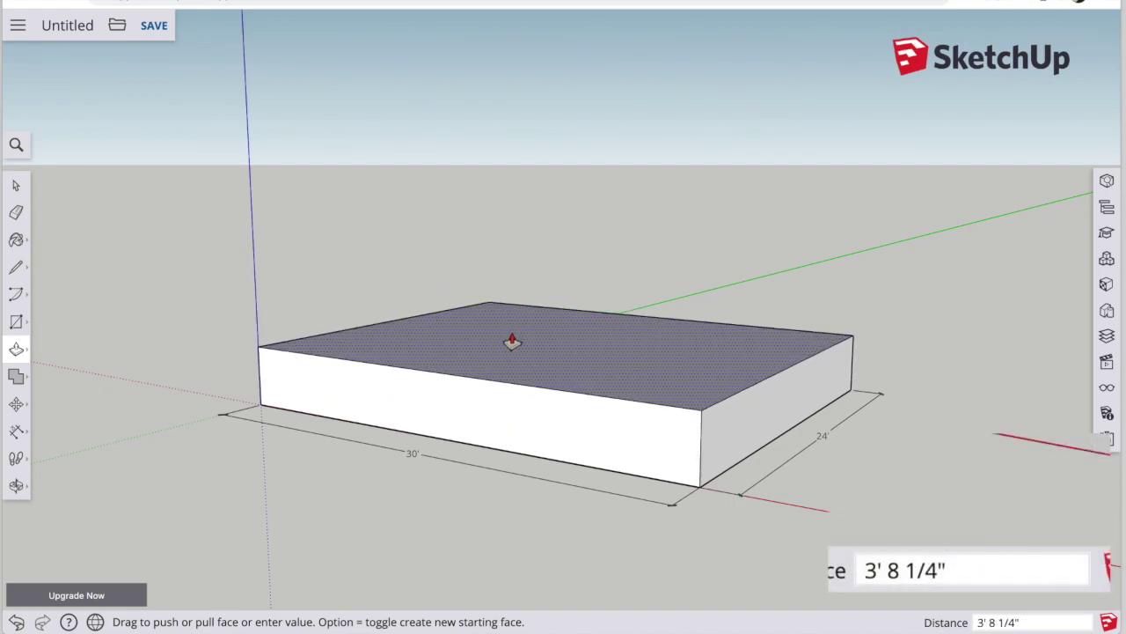
{"action": "type", "text": "8"}
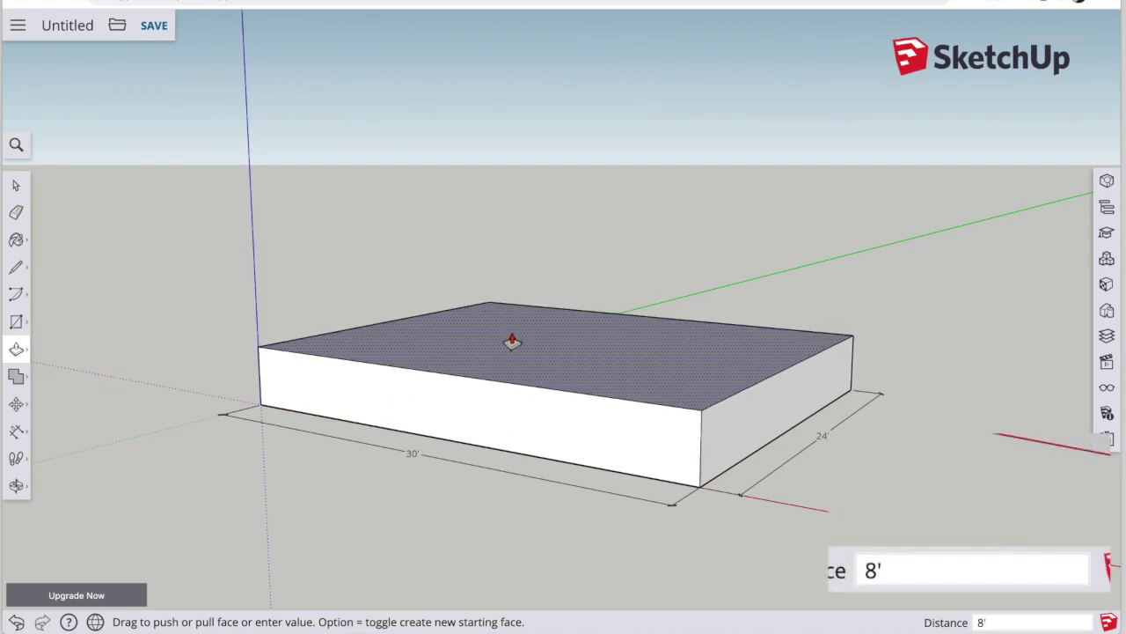
{"action": "key", "text": "Return"}
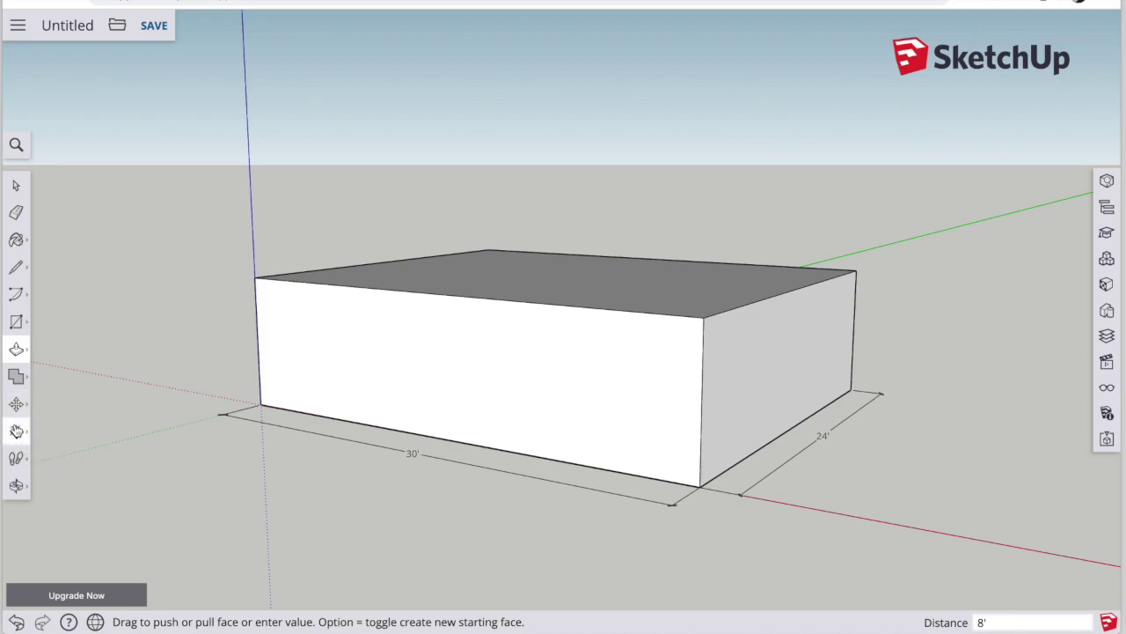
Place a horizontal guide line on the long front face, 6" below its top edge.
{"action": "left_click", "coordinate": [16, 430]}
{"action": "left_click", "coordinate": [57, 356]}
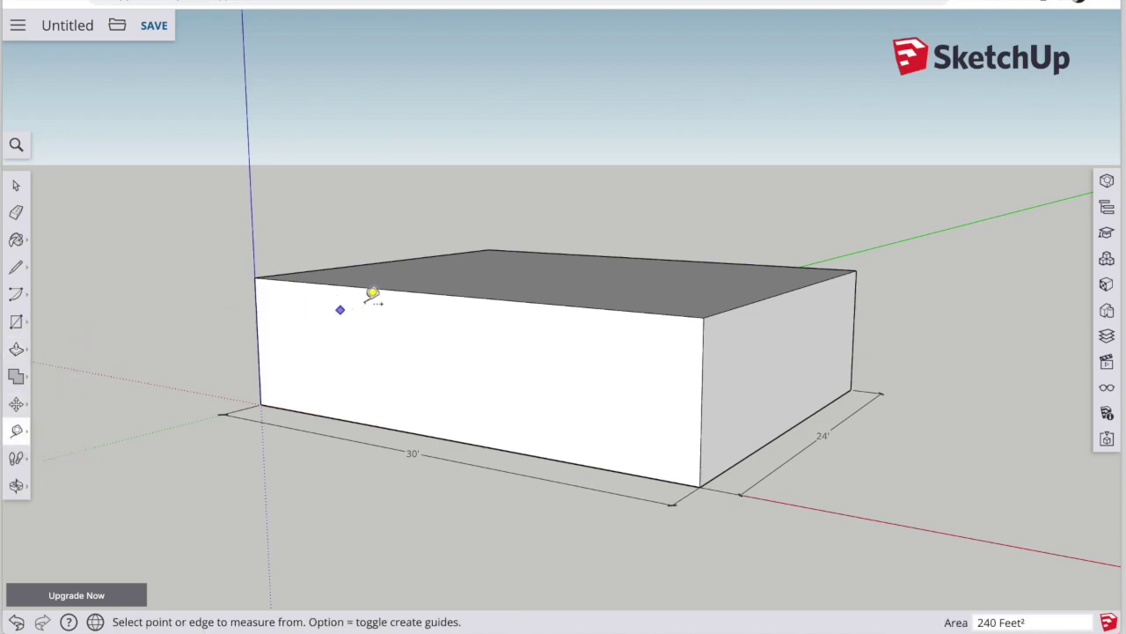
{"action": "left_click", "coordinate": [402, 291]}
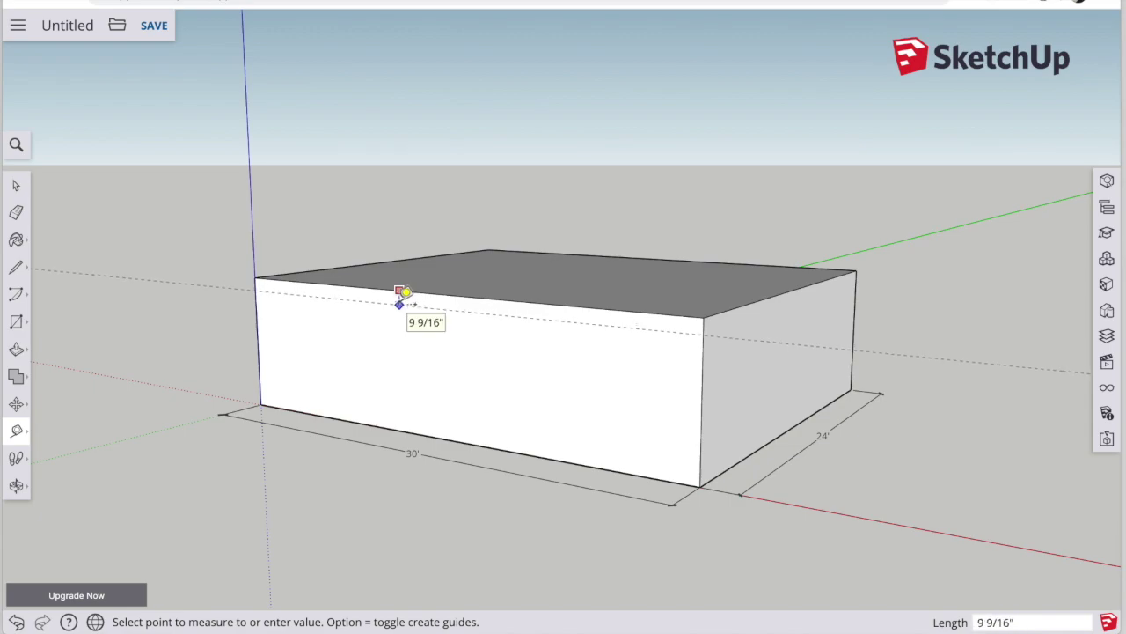
{"action": "type", "text": "6"}
{"action": "key", "text": "Return"}
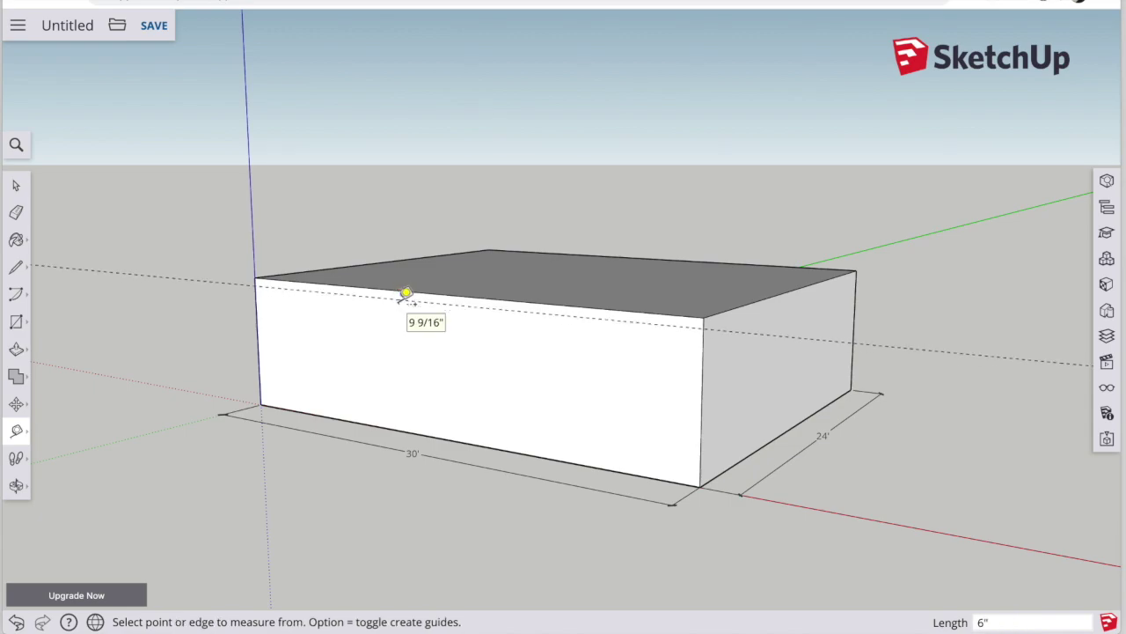
Place a vertical guide line on the front face, 64" from its left edge at the blue axis.
{"action": "left_click", "coordinate": [16, 485]}
{"action": "left_click_drag", "start_coordinate": [229, 387], "coordinate": [365, 384]}
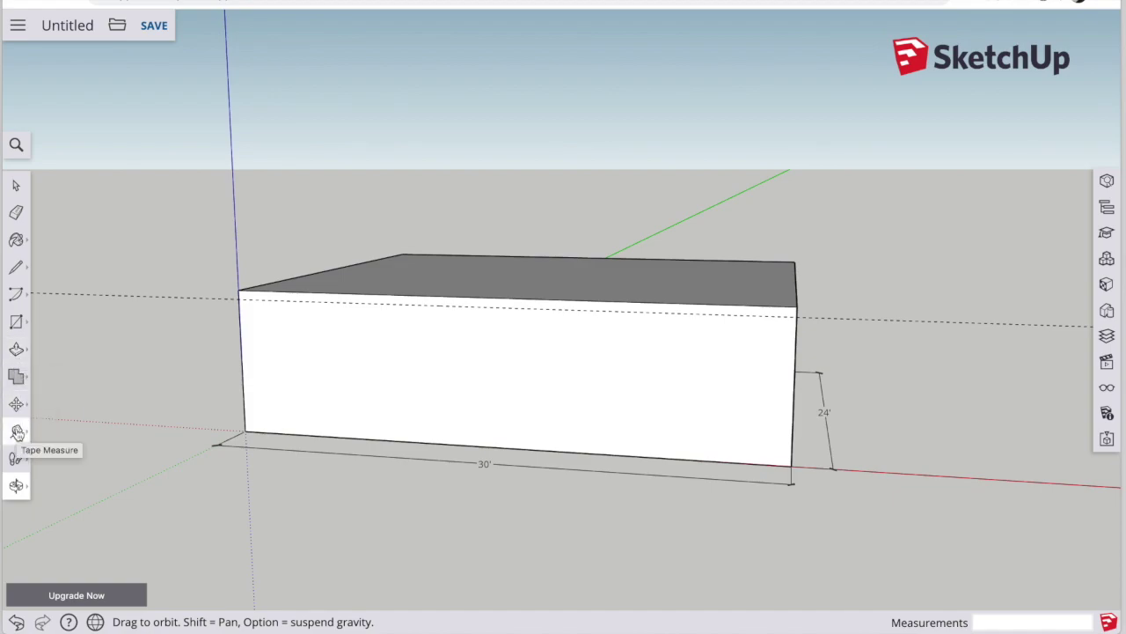
{"action": "left_click", "coordinate": [16, 430]}
{"action": "left_click", "coordinate": [241, 333]}
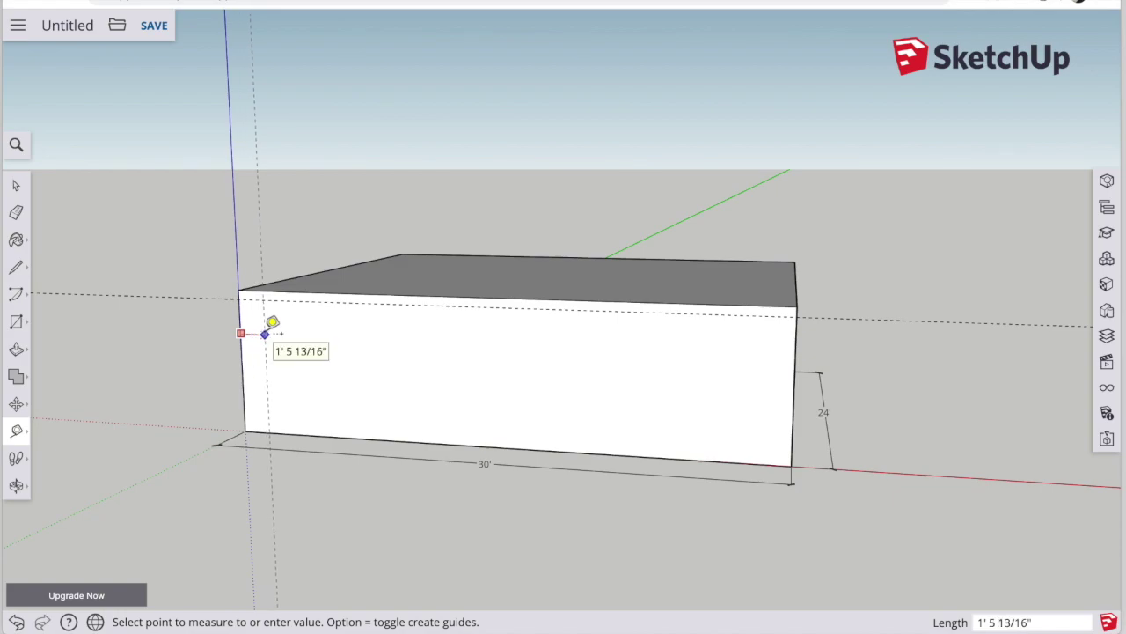
{"action": "type", "text": "64:"}
{"action": "type", "text": "\""}
{"action": "key", "text": "Return"}
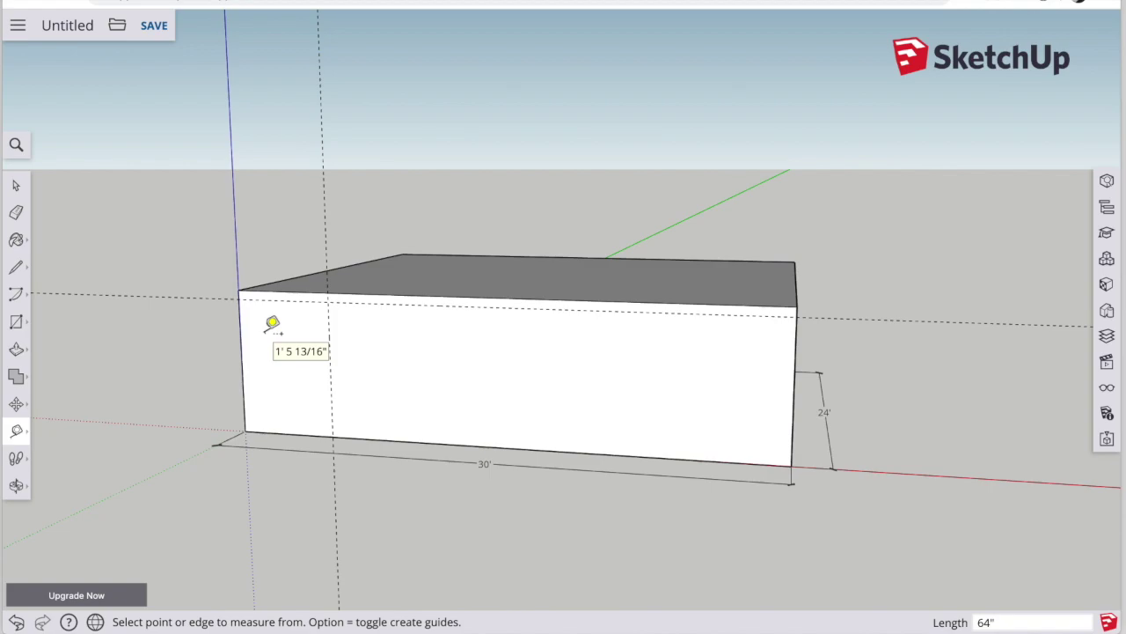
Place a second vertical guide line on the front face, 32" to the right of the first vertical guide.
{"action": "left_click", "coordinate": [330, 334]}
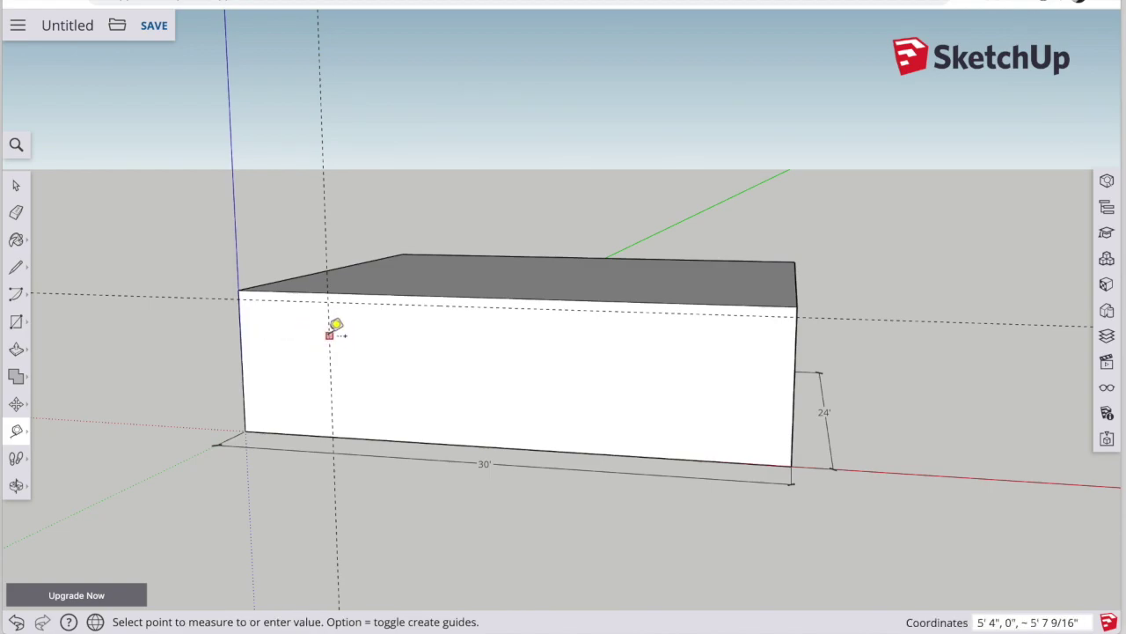
{"action": "left_click", "coordinate": [330, 335]}
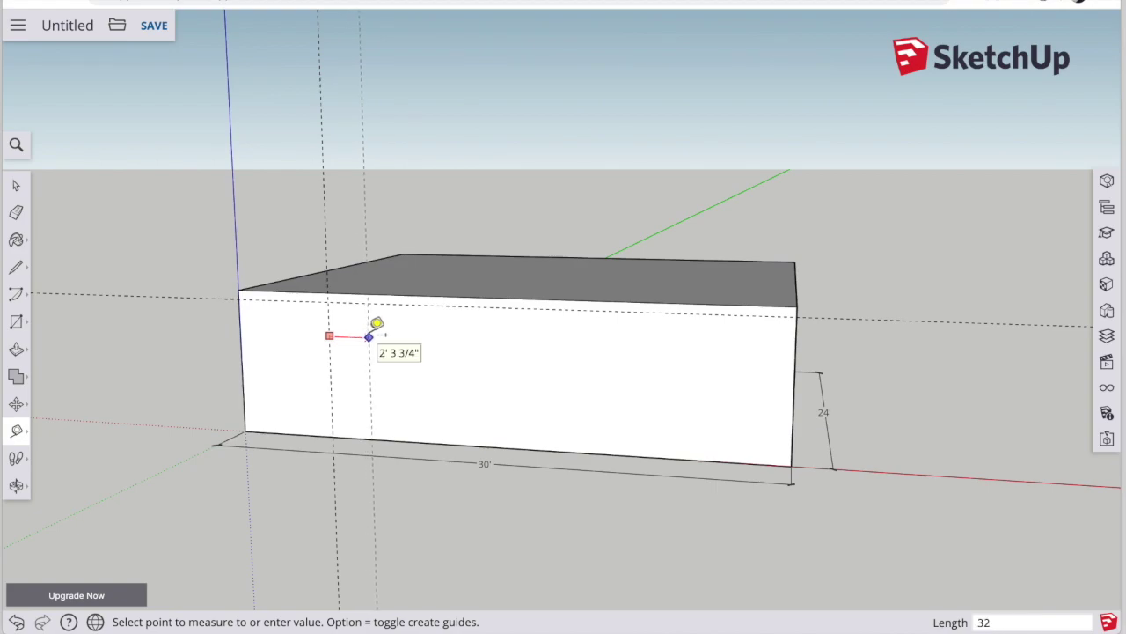
{"action": "left_click", "coordinate": [371, 336]}
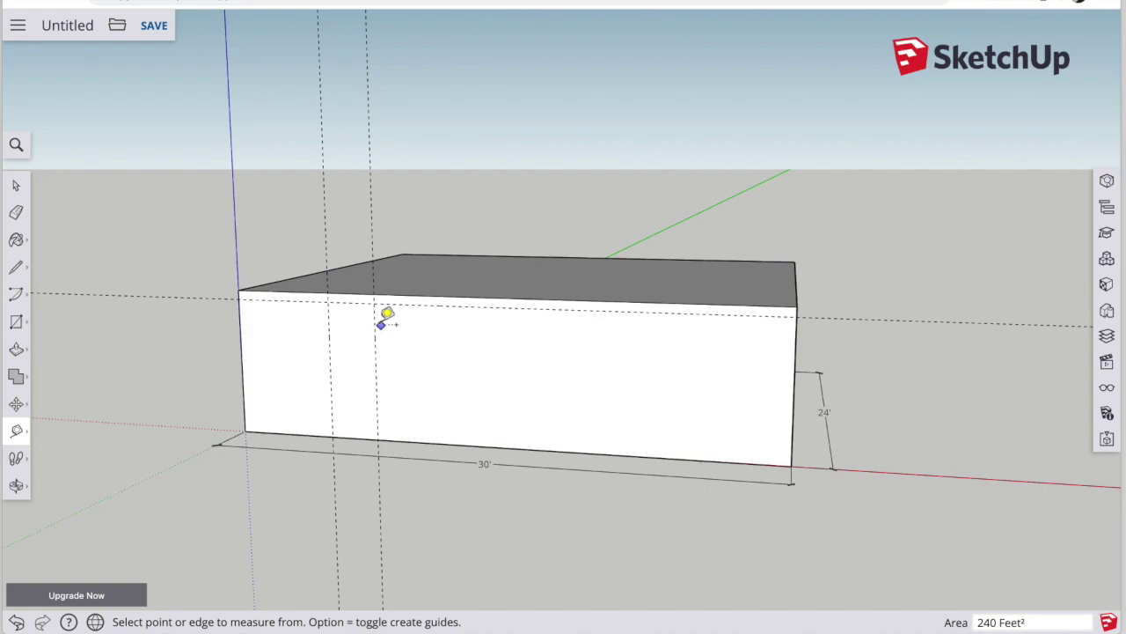
Place a third vertical guide on the front face 4' to the right of the second, and a fourth 28" beyond it.
{"action": "left_click", "coordinate": [376, 324]}
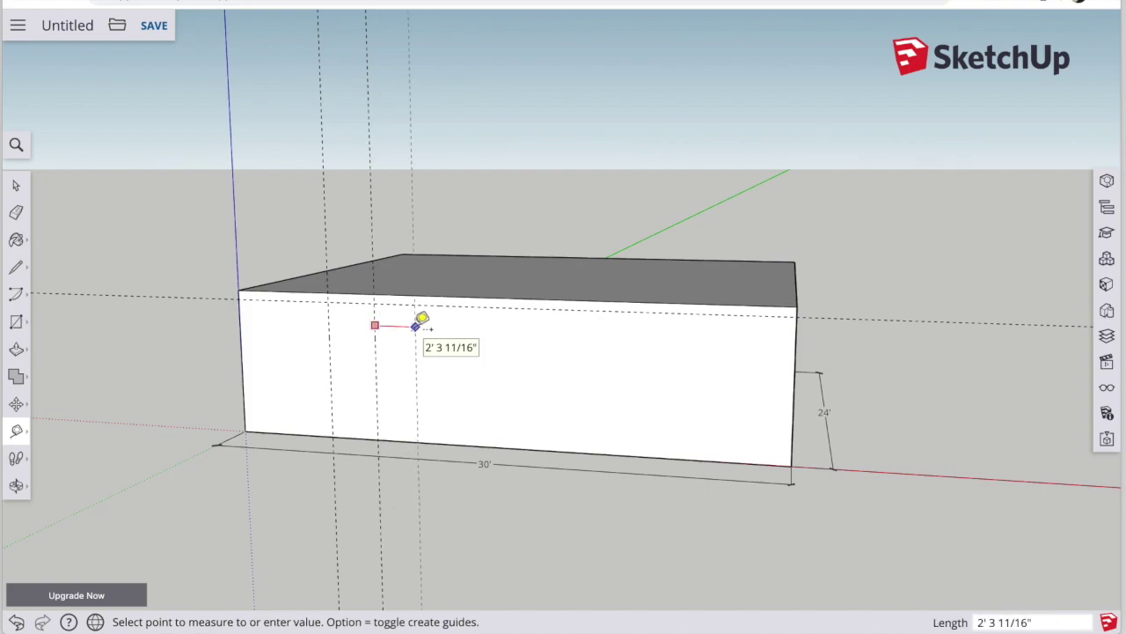
{"action": "type", "text": "4'"}
{"action": "key", "text": "Return"}
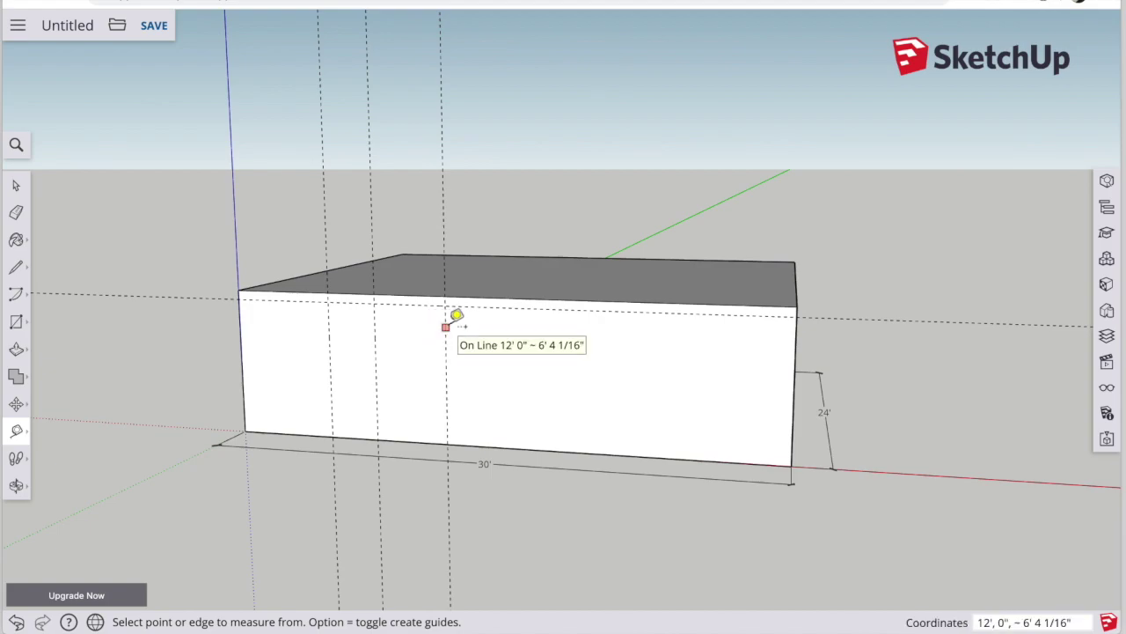
{"action": "left_click", "coordinate": [446, 327]}
{"action": "type", "text": "28"}
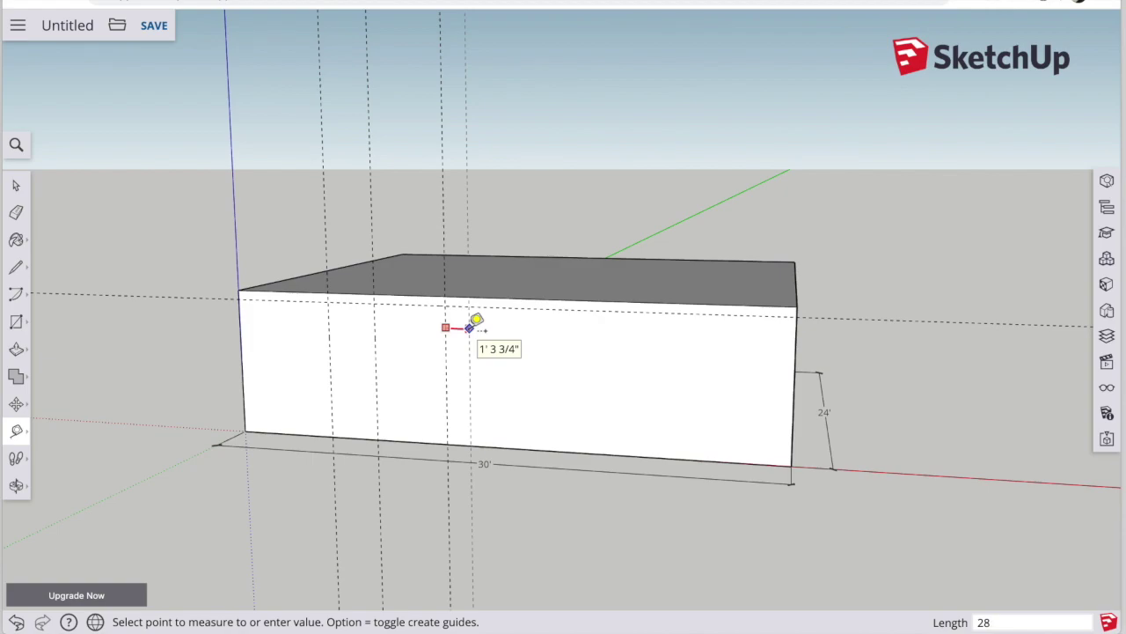
{"action": "key", "text": "Return"}
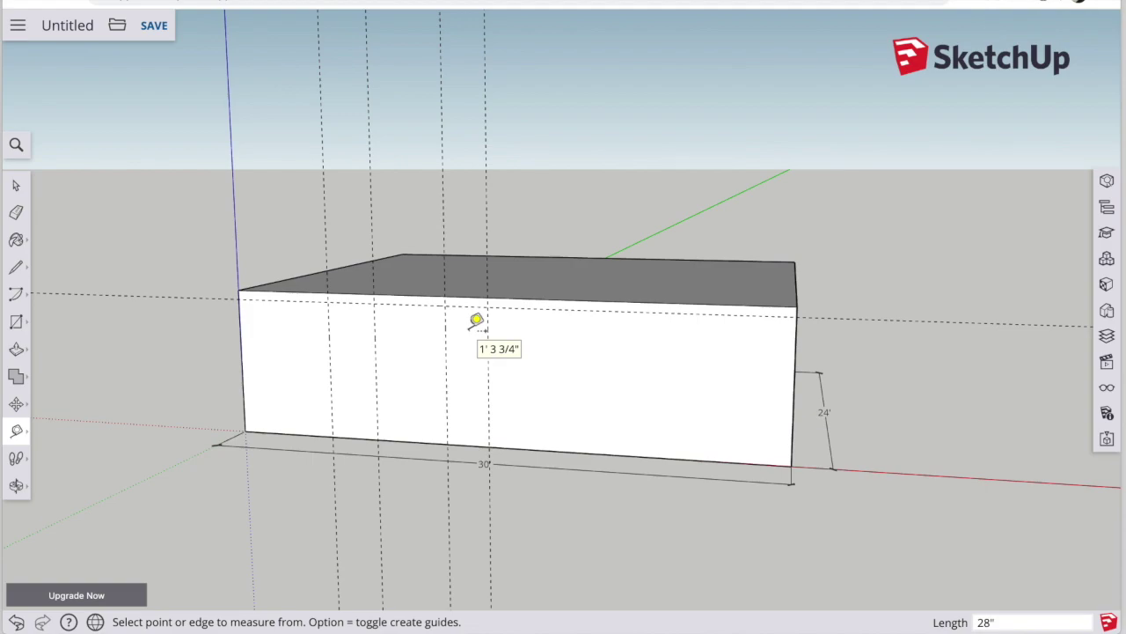
Place a fifth vertical guide 22" to the right of the fourth, and a sixth 40" beyond the fifth.
{"action": "left_click", "coordinate": [489, 330]}
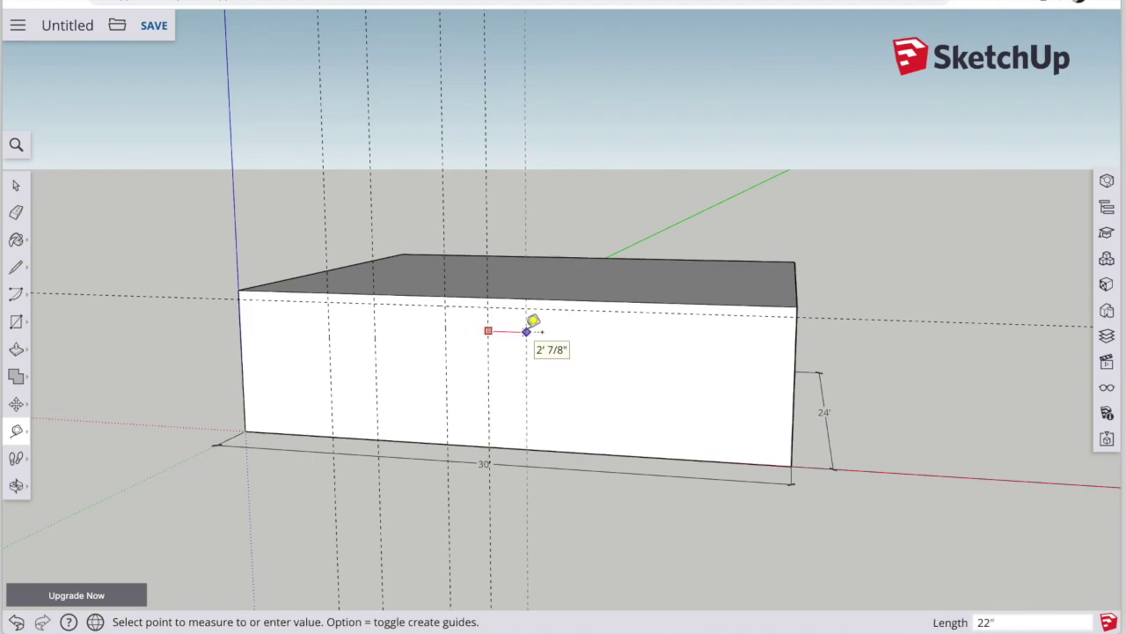
{"action": "key", "text": "Return"}
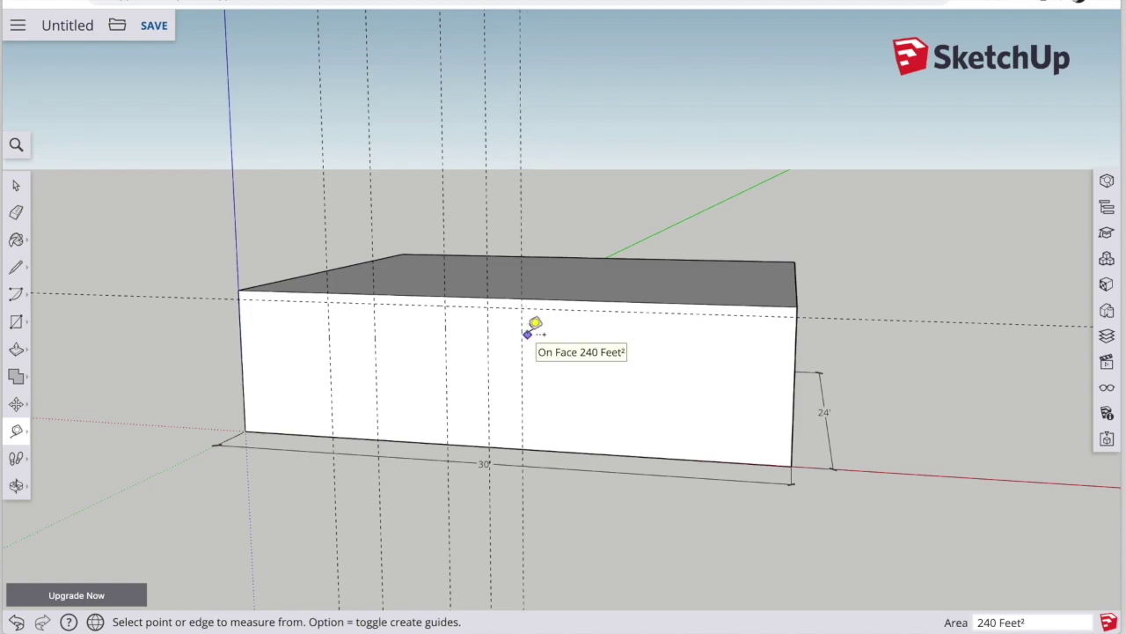
{"action": "left_click", "coordinate": [523, 335]}
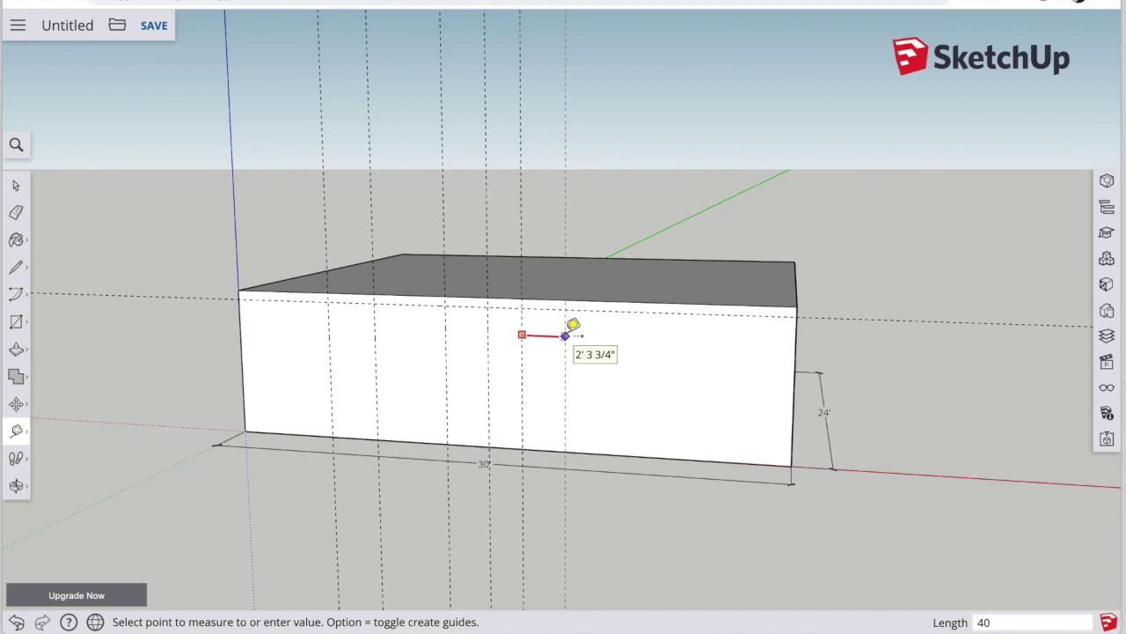
{"action": "key", "text": "Return"}
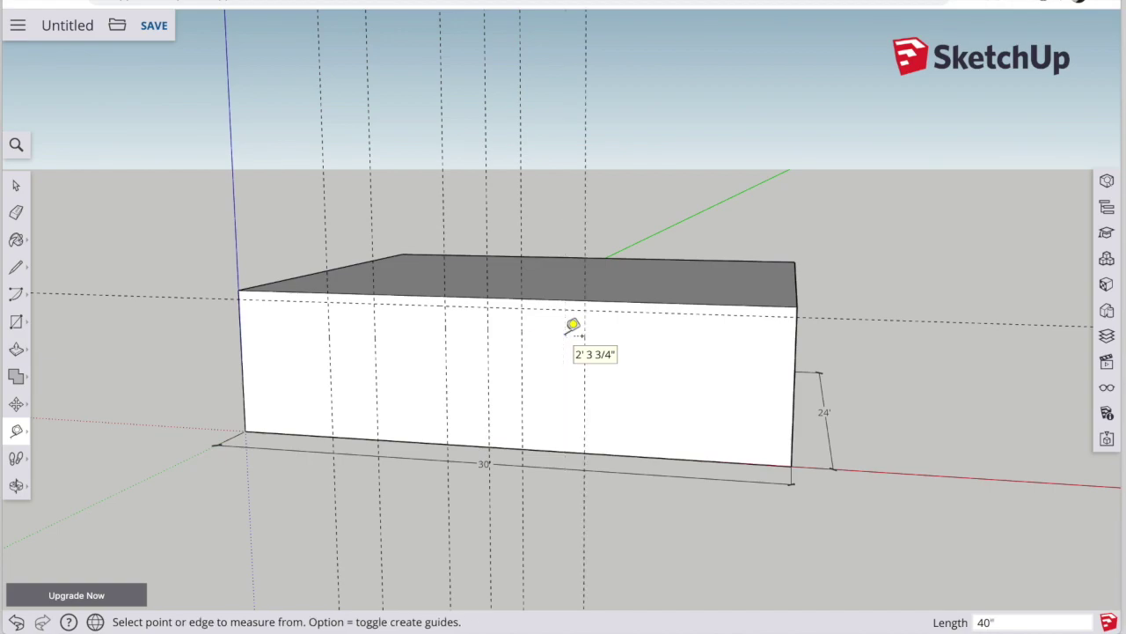
Place a horizontal guide on the front face, 5' below the upper horizontal guide.
{"action": "left_click", "coordinate": [353, 302]}
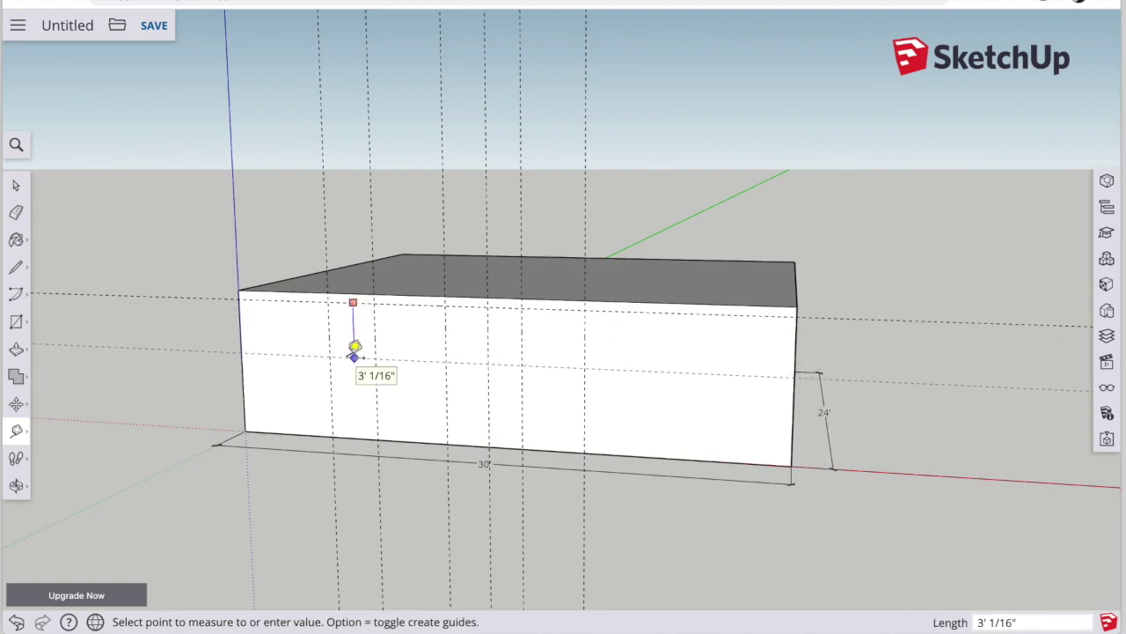
{"action": "type", "text": "5'"}
{"action": "key", "text": "Return"}
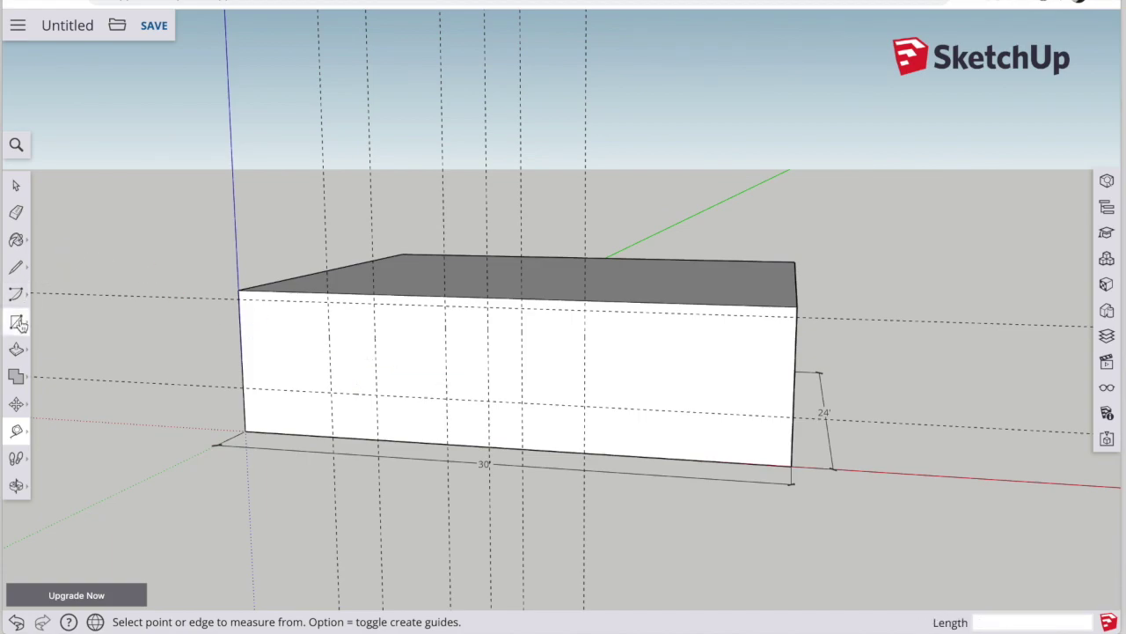
Draw the first window rectangle, 5' high by 2' 8" wide, between the first two vertical guides and the two horizontal guides.
{"action": "left_click", "coordinate": [17, 322]}
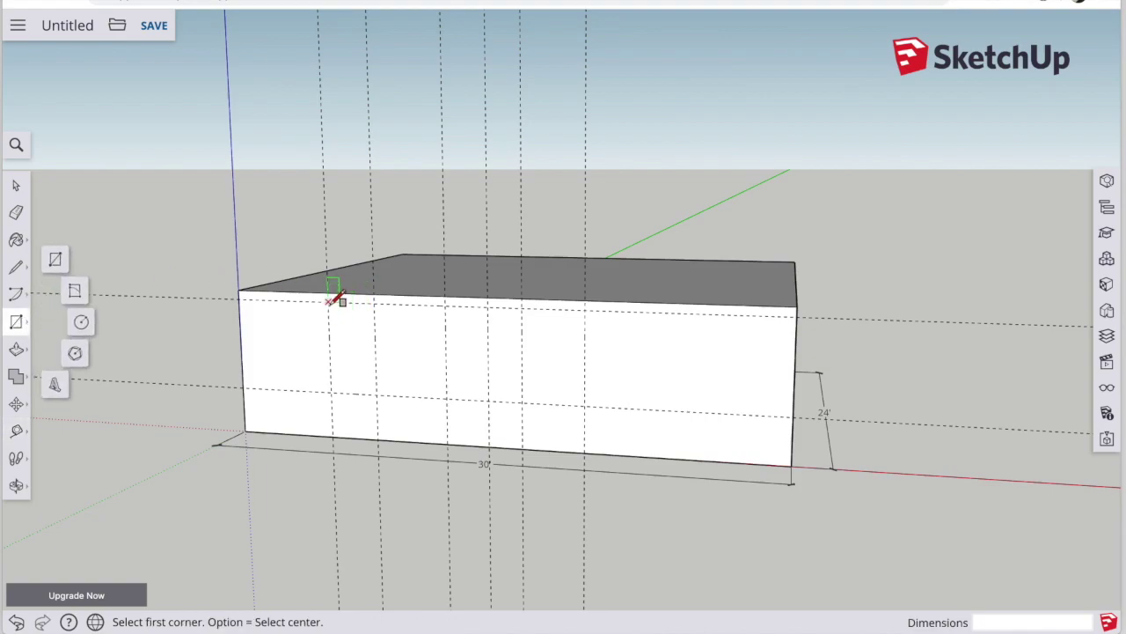
{"action": "left_click", "coordinate": [334, 300]}
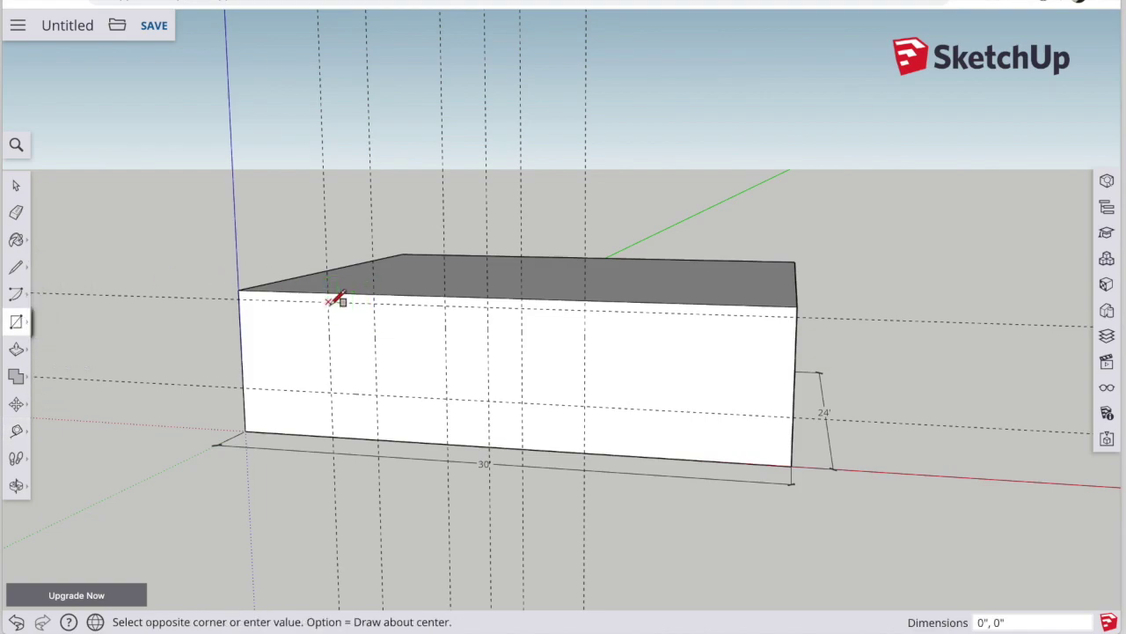
{"action": "left_click", "coordinate": [378, 393]}
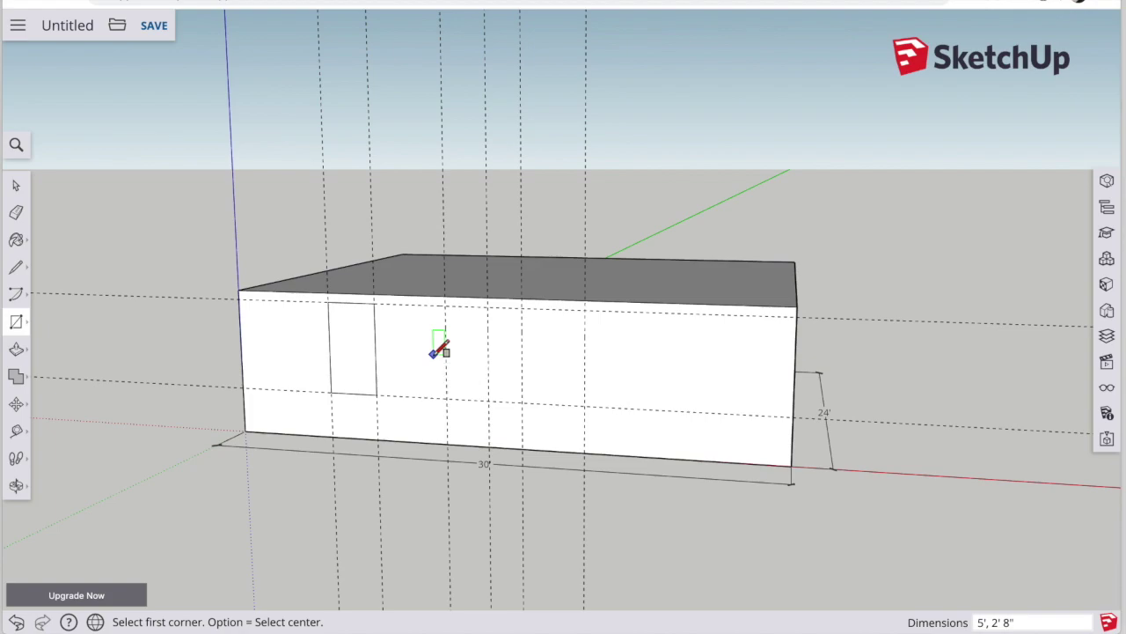
Place another horizontal guide on the front face, 51" below the upper horizontal guide.
{"action": "left_click", "coordinate": [15, 431]}
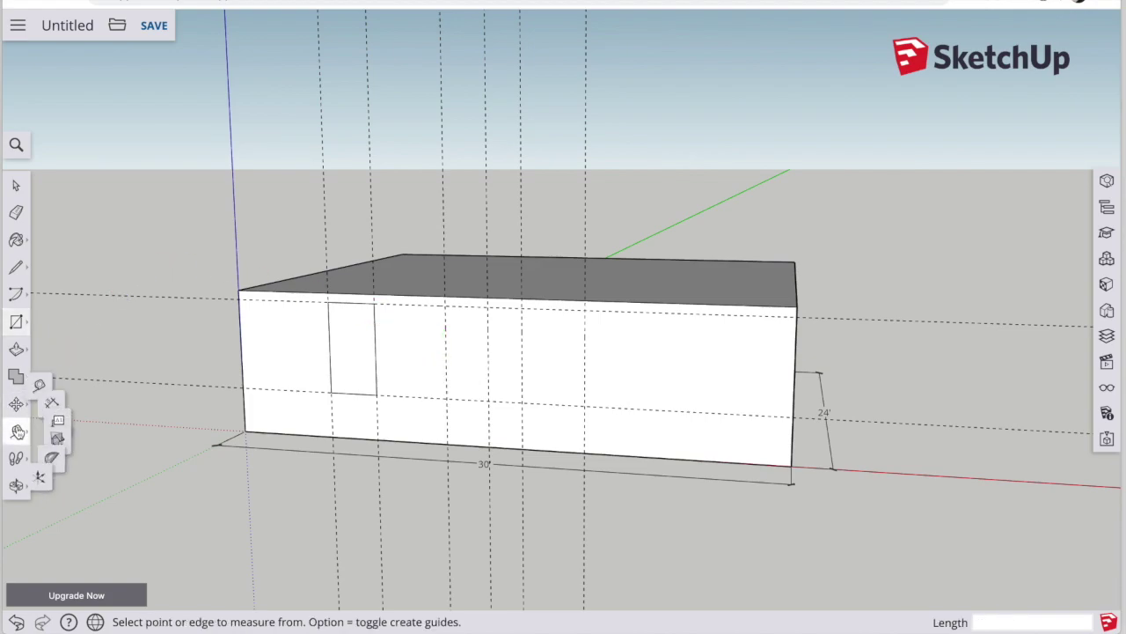
{"action": "left_click", "coordinate": [471, 304]}
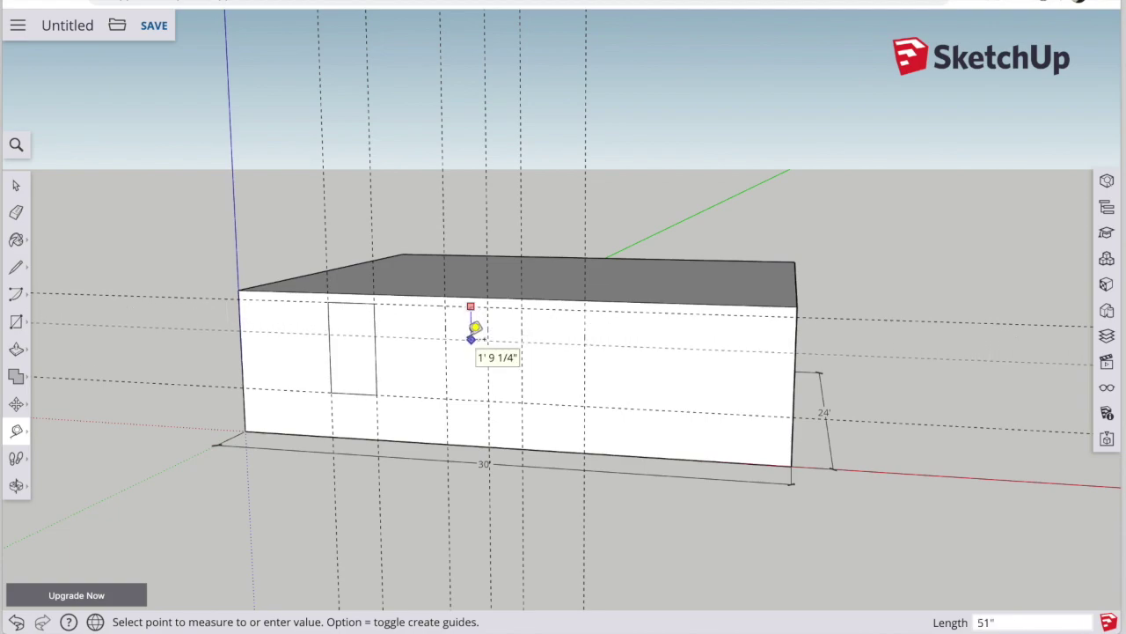
{"action": "left_click", "coordinate": [474, 327]}
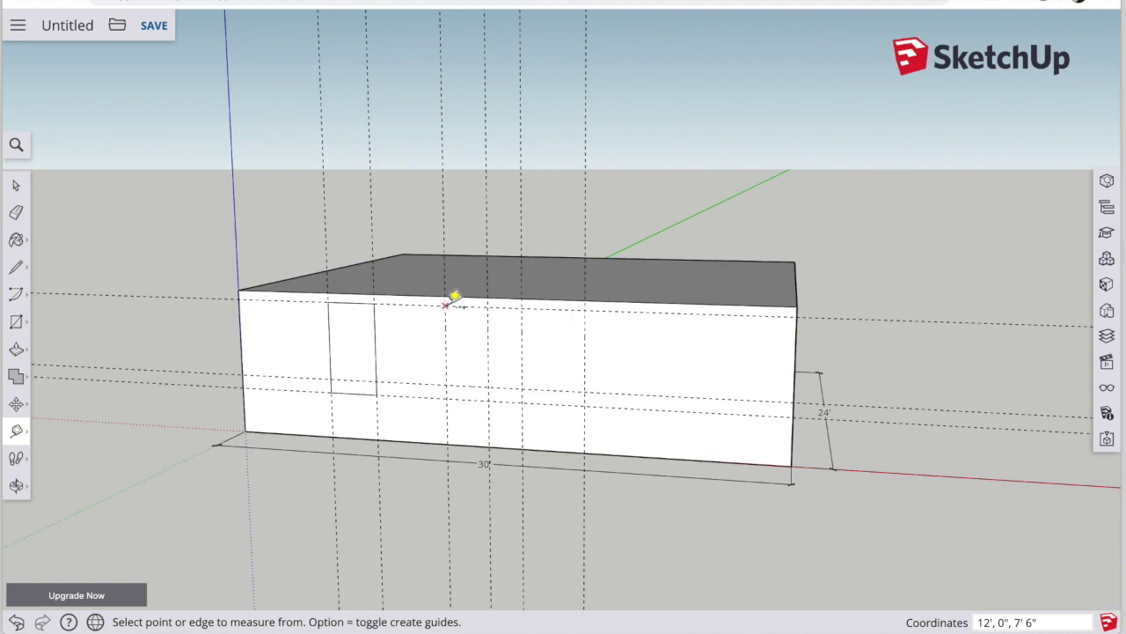
{"action": "left_click", "coordinate": [447, 304]}
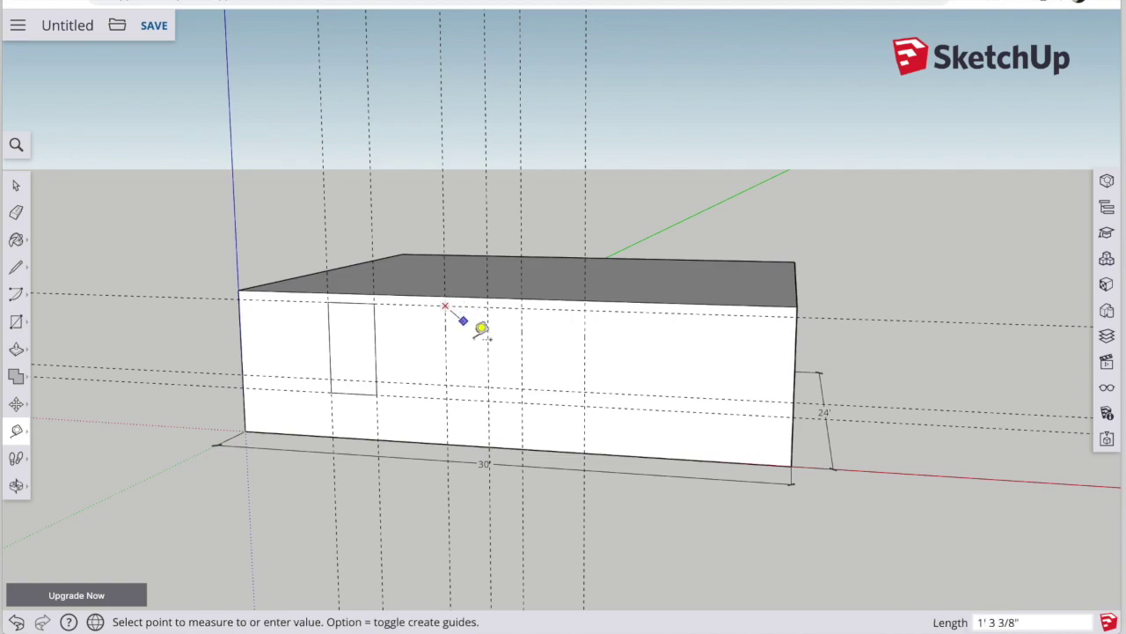
{"action": "left_click", "coordinate": [266, 287]}
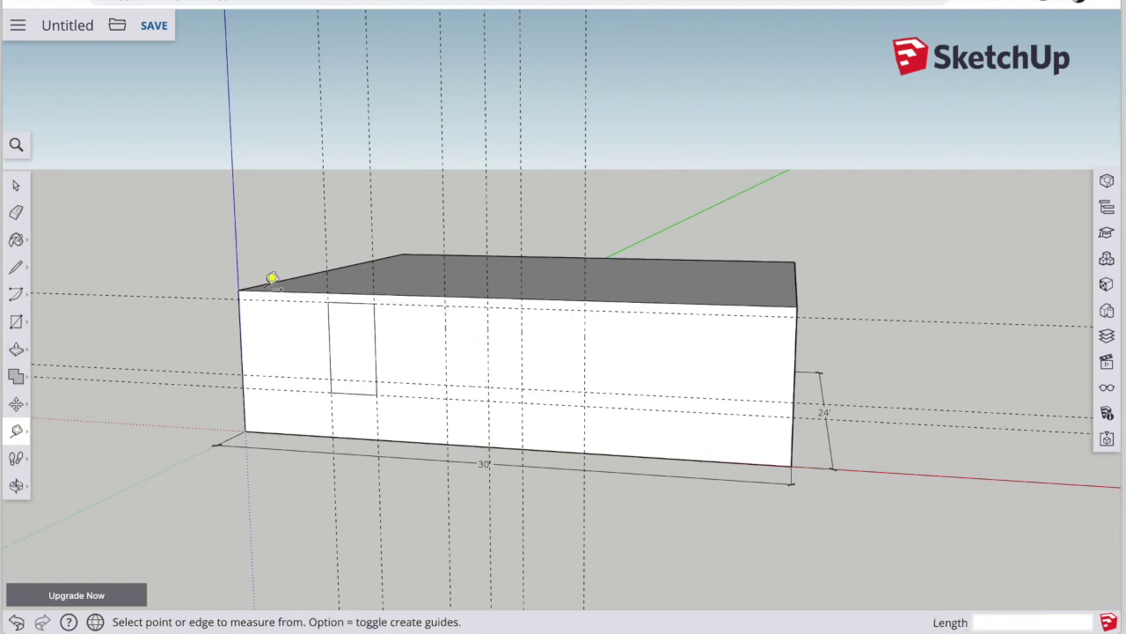
Draw two window rectangles from the upper guide to the 51" guide, 2' 4" wide between the third and fourth verticals and 3' 4" between the fifth and sixth.
{"action": "left_click", "coordinate": [17, 324]}
{"action": "left_click", "coordinate": [445, 306]}
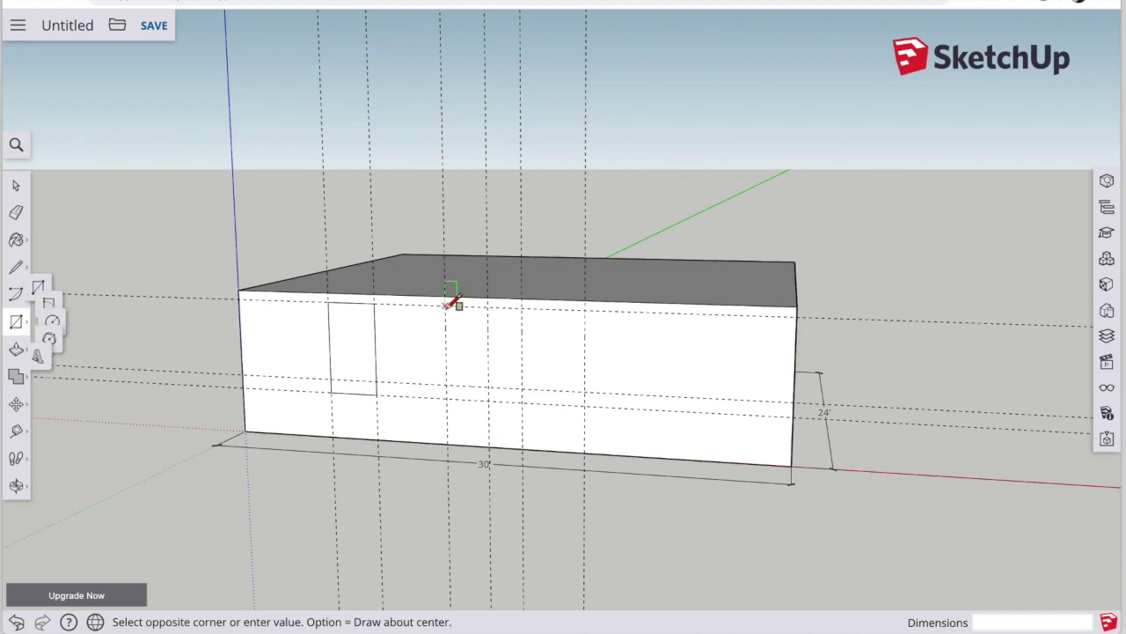
{"action": "left_click", "coordinate": [488, 386]}
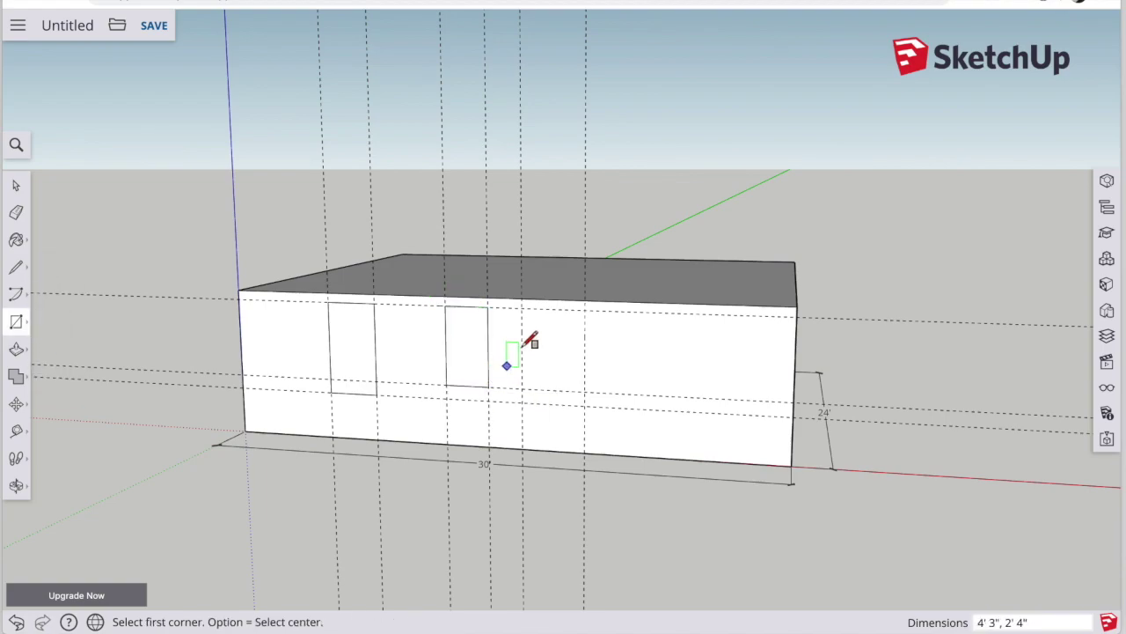
{"action": "left_click", "coordinate": [523, 308]}
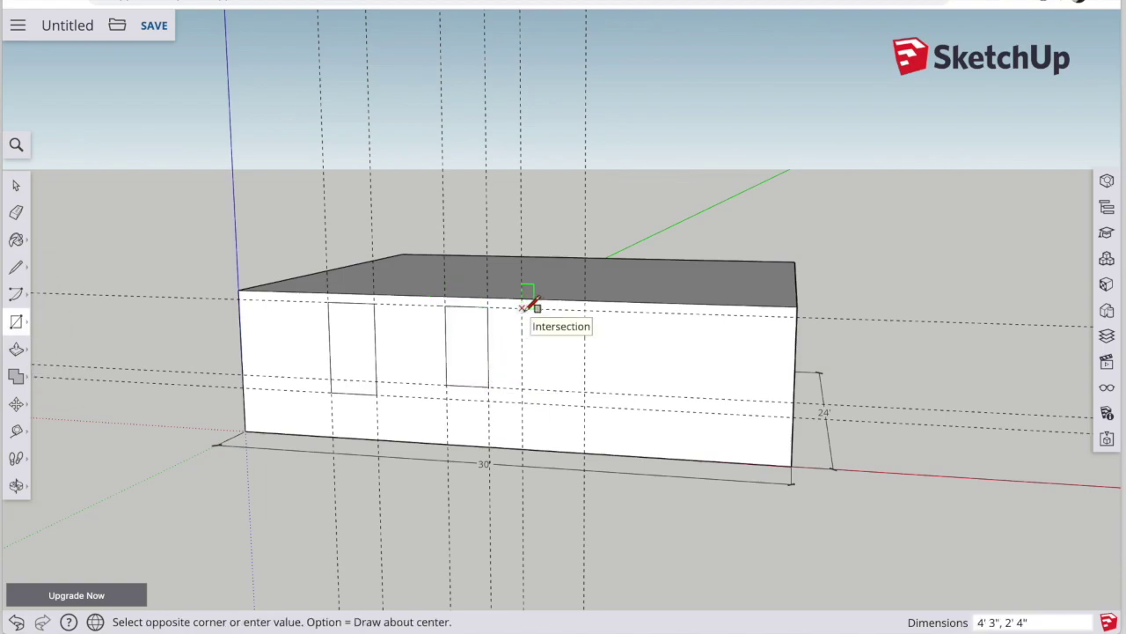
{"action": "left_click", "coordinate": [585, 391]}
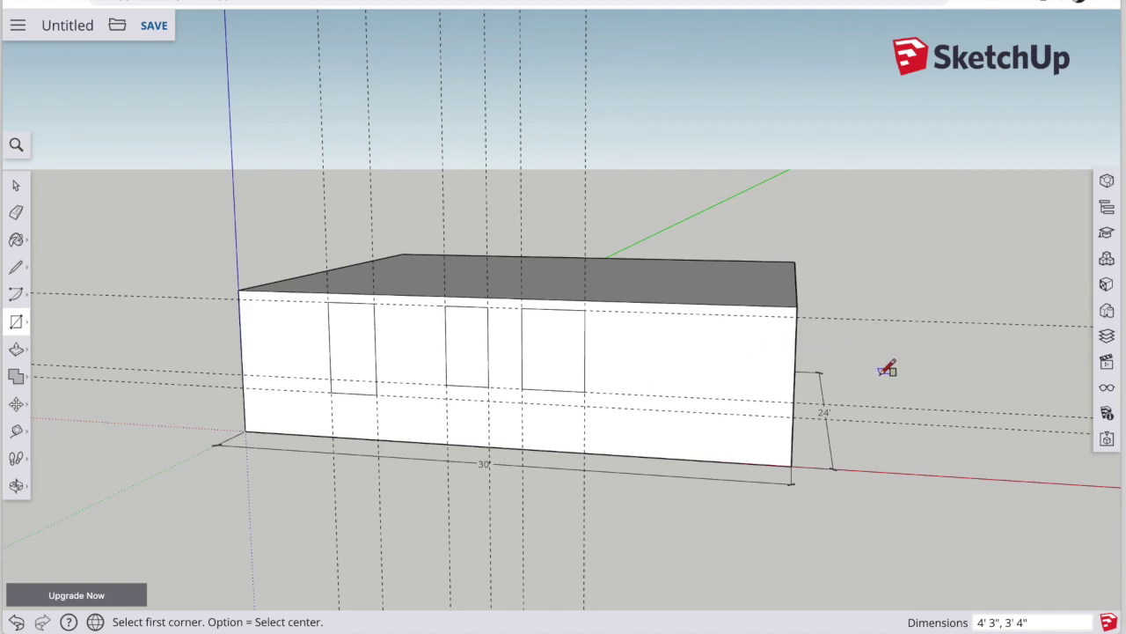
Place a vertical guide 3' in from the front face's right edge and another 32" to the left of it.
{"action": "left_click", "coordinate": [16, 403]}
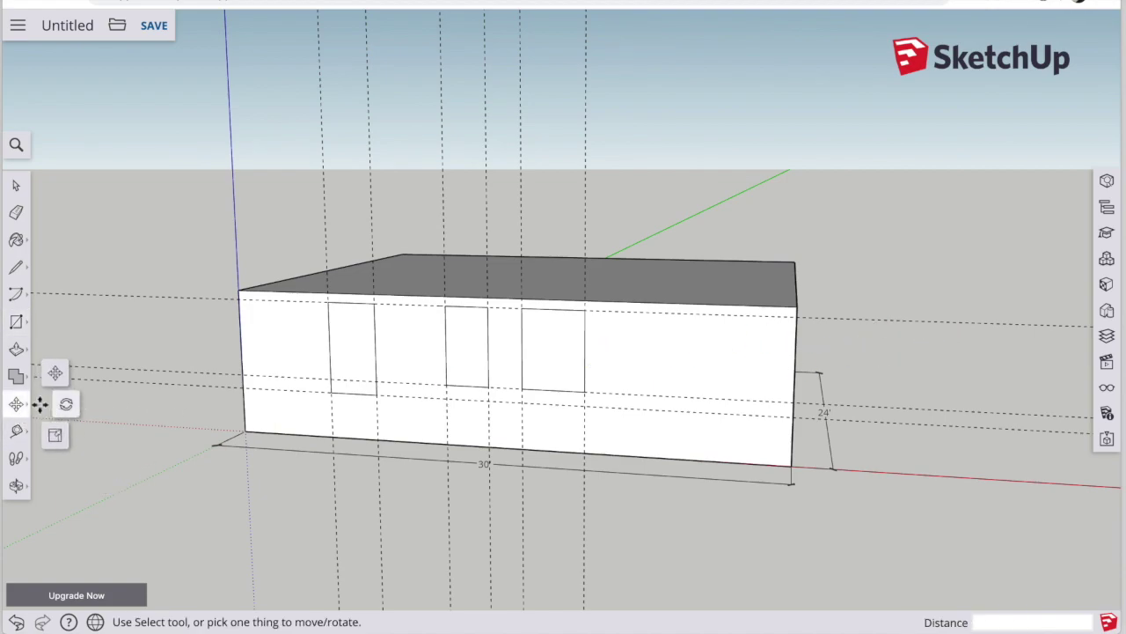
{"action": "left_click", "coordinate": [16, 430]}
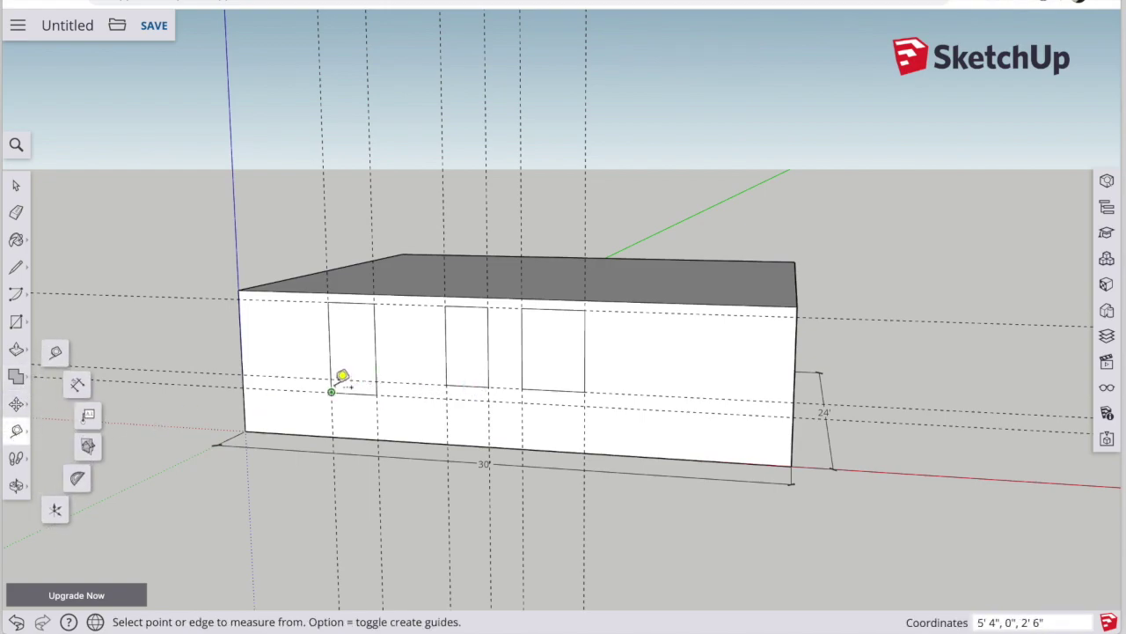
{"action": "left_click", "coordinate": [796, 359]}
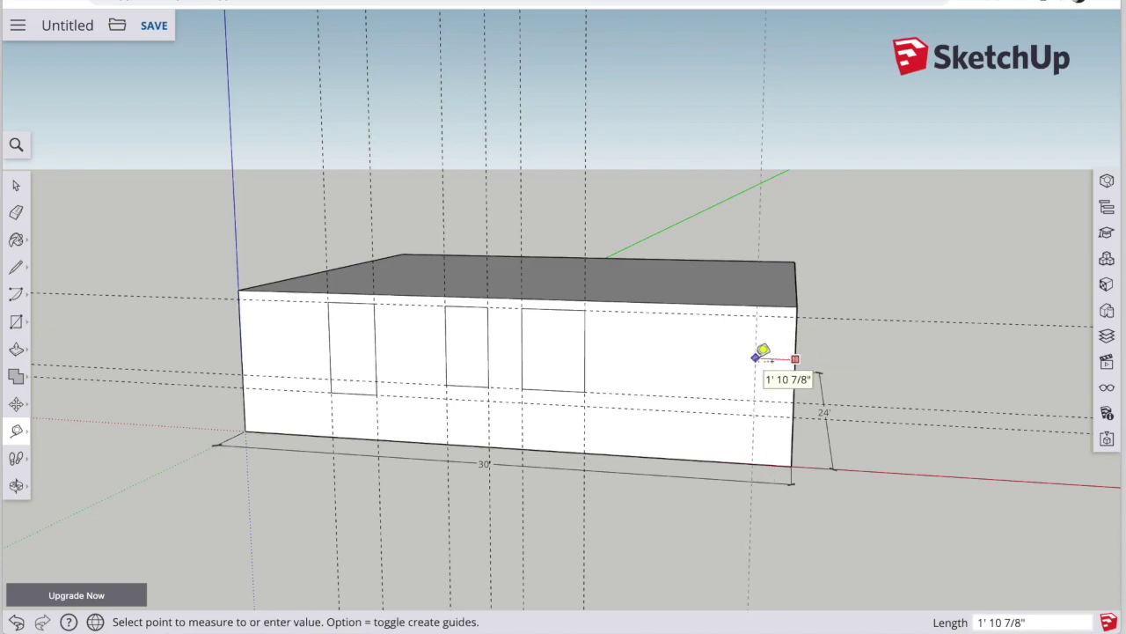
{"action": "key", "text": "Return"}
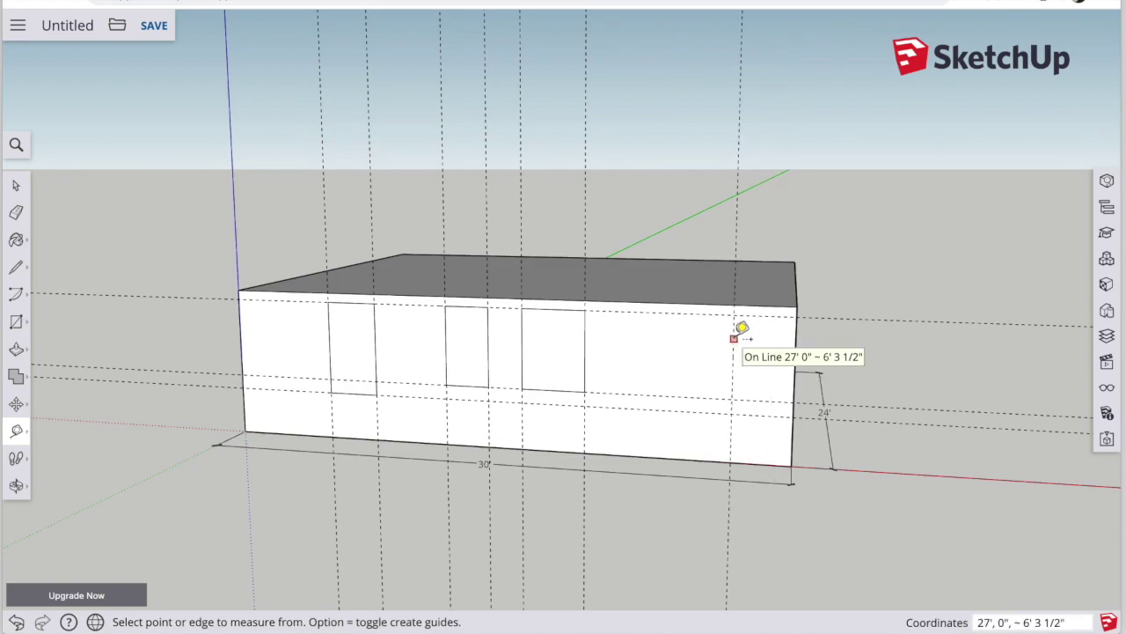
{"action": "left_click", "coordinate": [734, 338]}
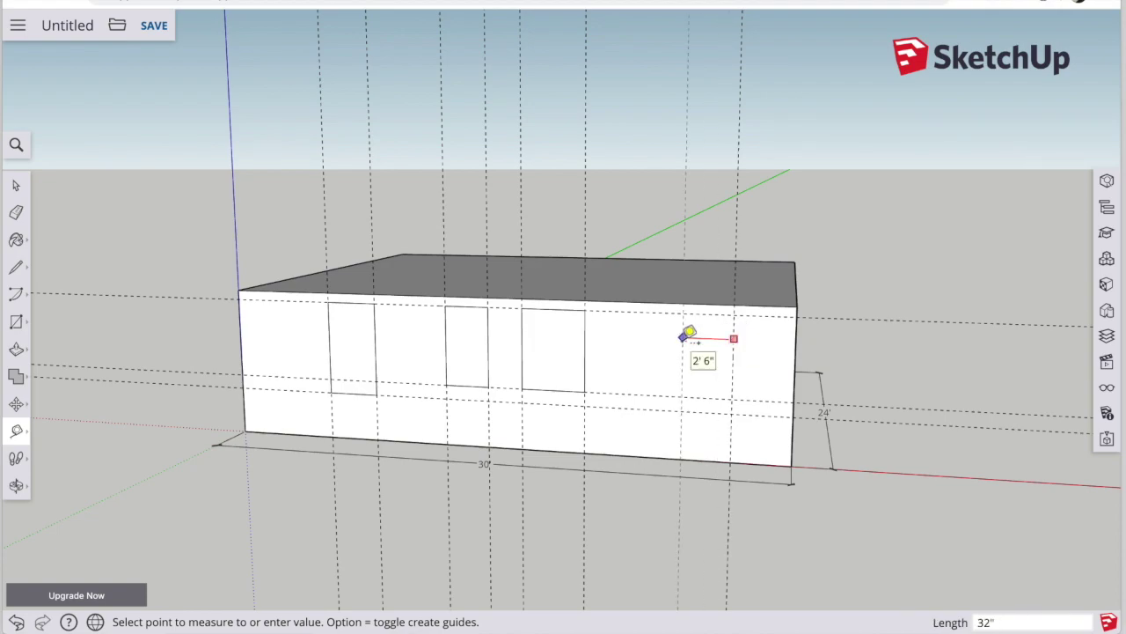
{"action": "left_click", "coordinate": [687, 336]}
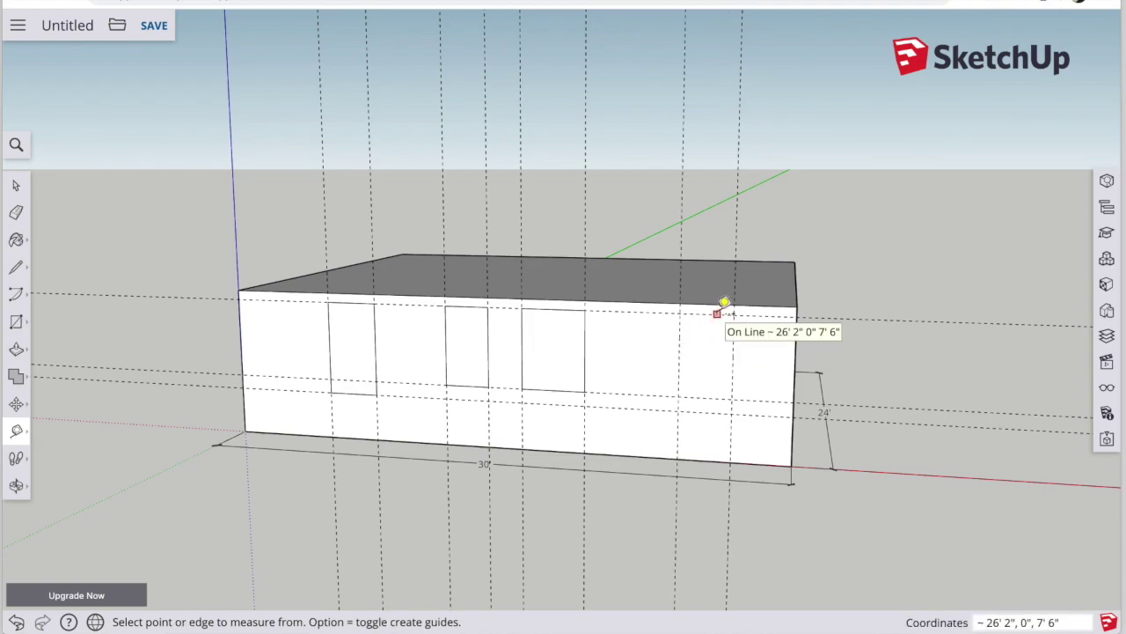
Place a horizontal guide on the front face, 44" below the upper horizontal guide.
{"action": "left_click", "coordinate": [717, 313]}
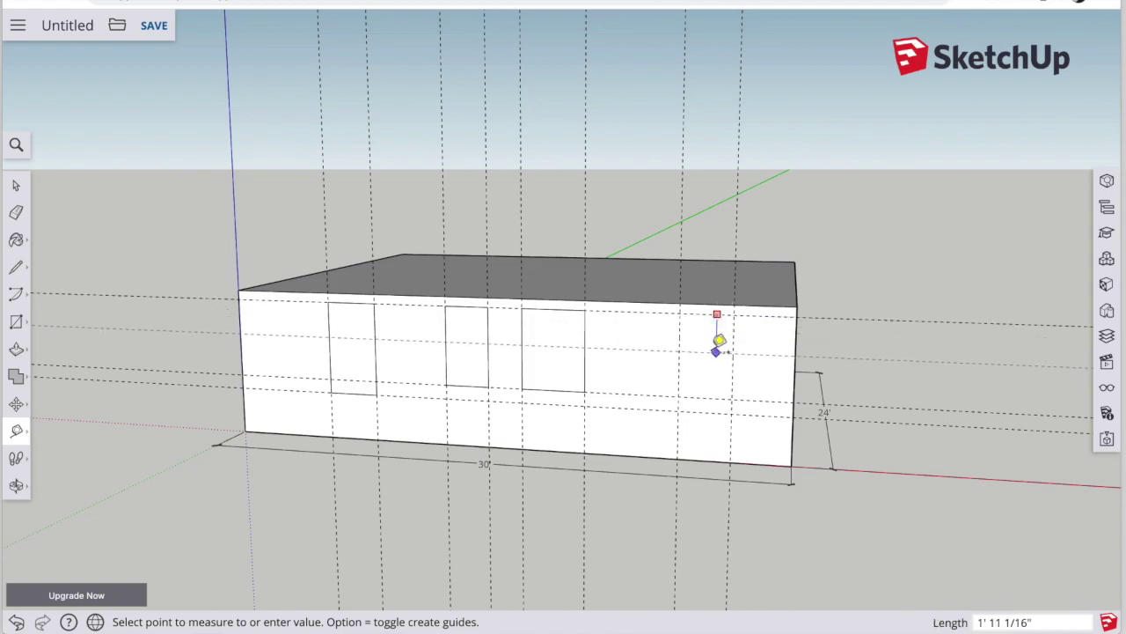
{"action": "type", "text": "44"}
{"action": "key", "text": "Return"}
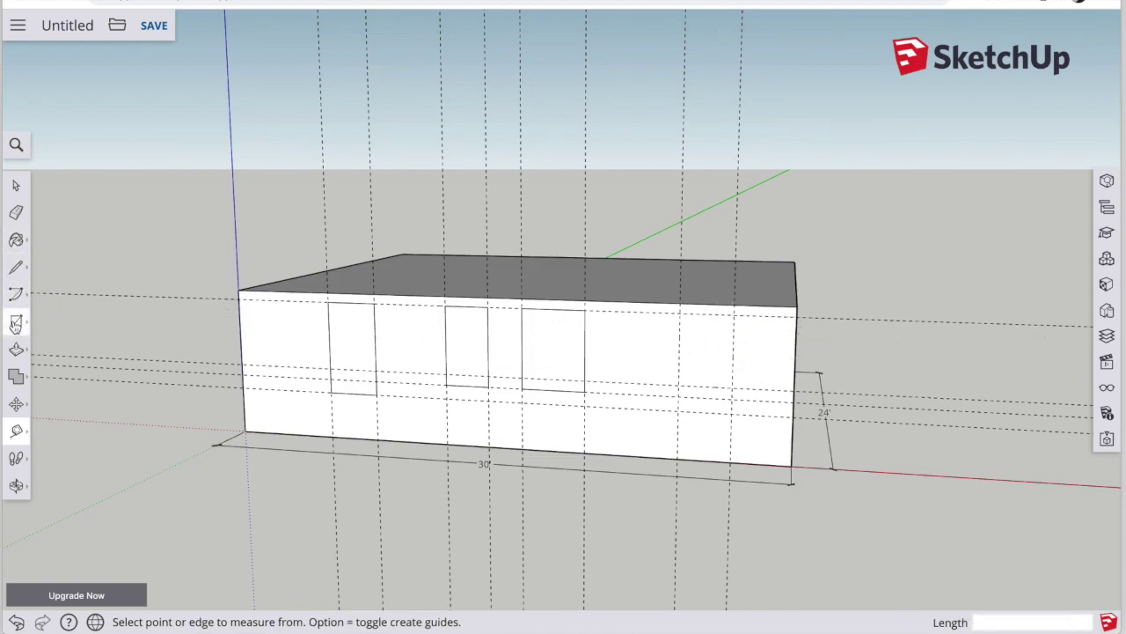
Draw the fourth window rectangle, 3' 8" high by 2' 8" wide, between the two rightmost vertical guides, starting at the upper guide.
{"action": "left_click", "coordinate": [15, 323]}
{"action": "left_click", "coordinate": [679, 314]}
{"action": "left_click", "coordinate": [733, 387]}
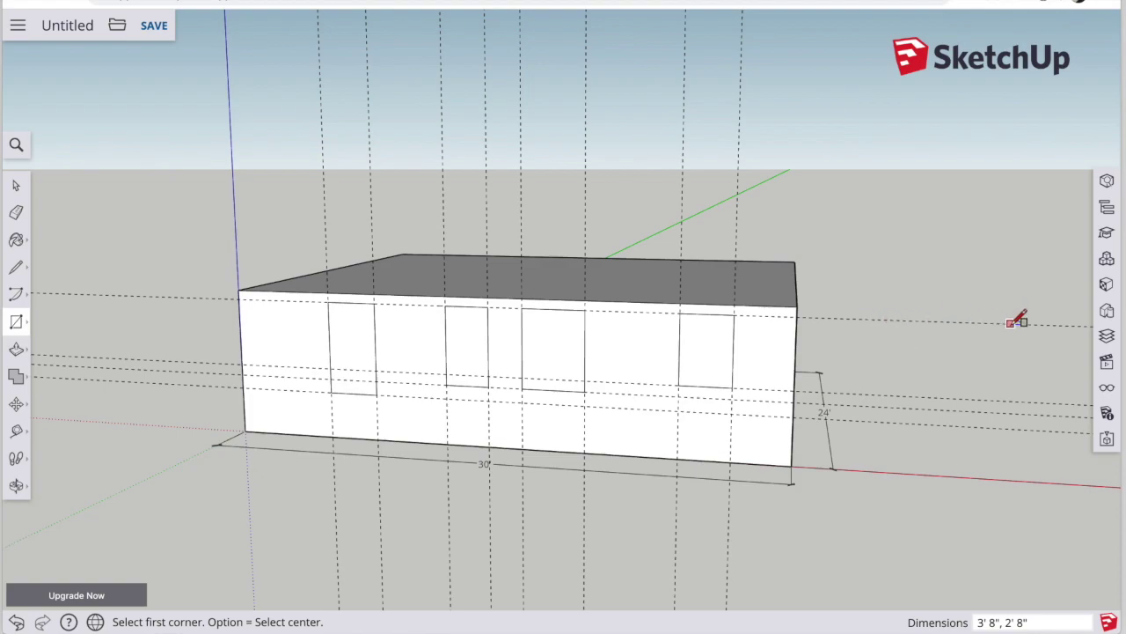
Delete all guides from the model, keeping the four window rectangles.
{"action": "left_click", "coordinate": [1107, 388]}
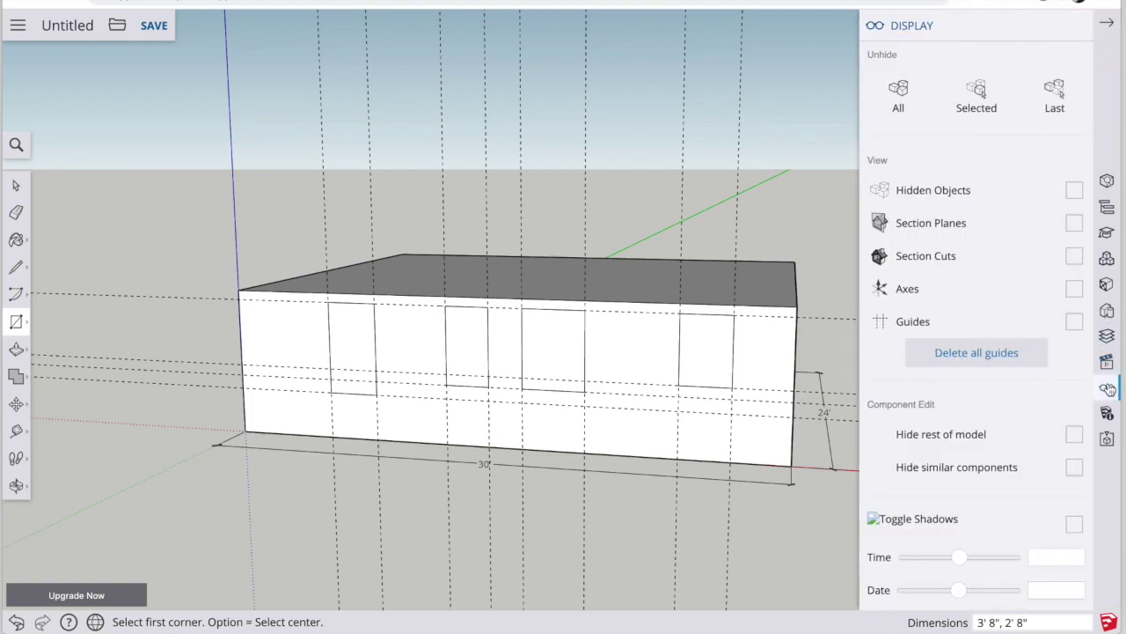
{"action": "left_click", "coordinate": [992, 353]}
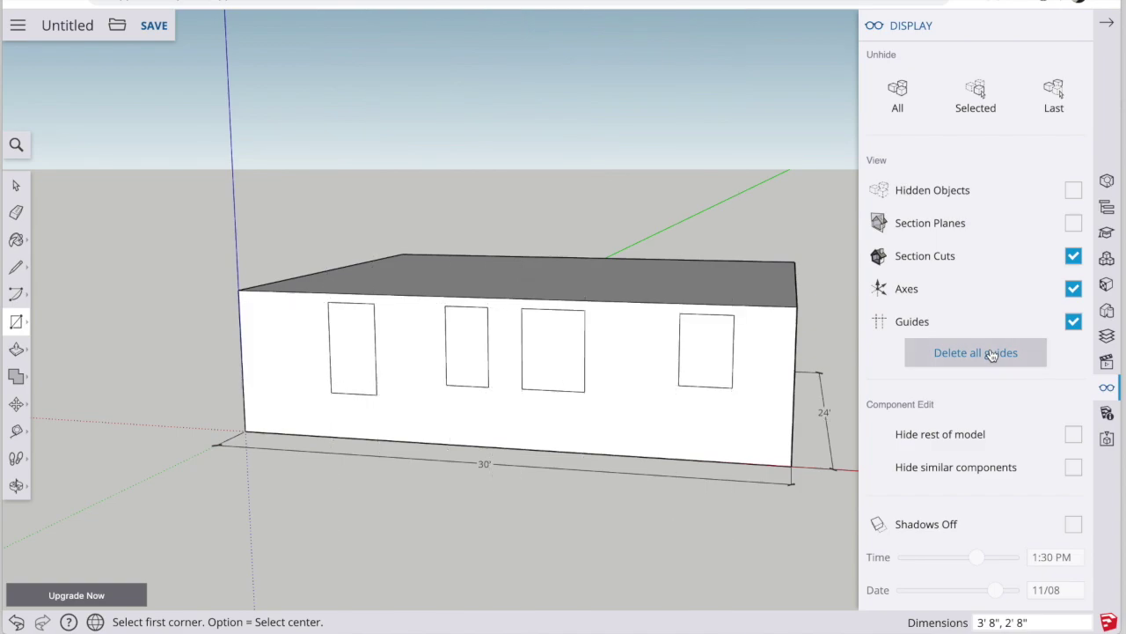
{"action": "left_click", "coordinate": [1106, 24]}
Place a vertical guide just inside the leftmost window's left edge and a horizontal guide just below its top edge.
{"action": "scroll", "coordinate": [393, 390], "scroll_direction": "up", "scroll_amount": 3}
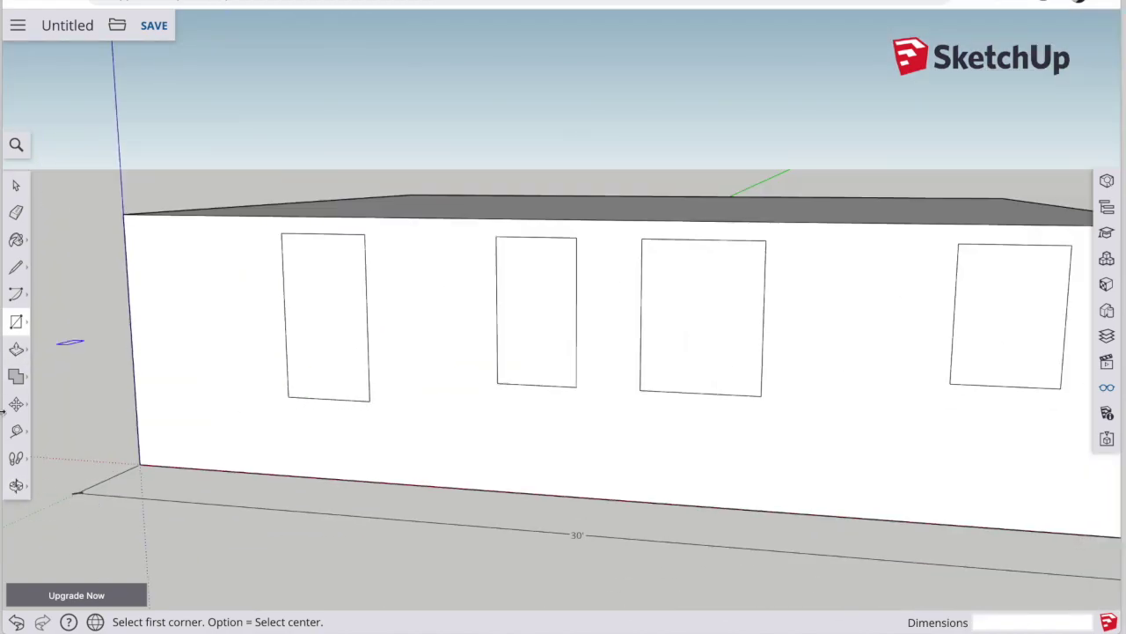
{"action": "left_click", "coordinate": [16, 431]}
{"action": "left_click", "coordinate": [298, 261]}
{"action": "left_click", "coordinate": [318, 230]}
{"action": "left_click", "coordinate": [312, 240]}
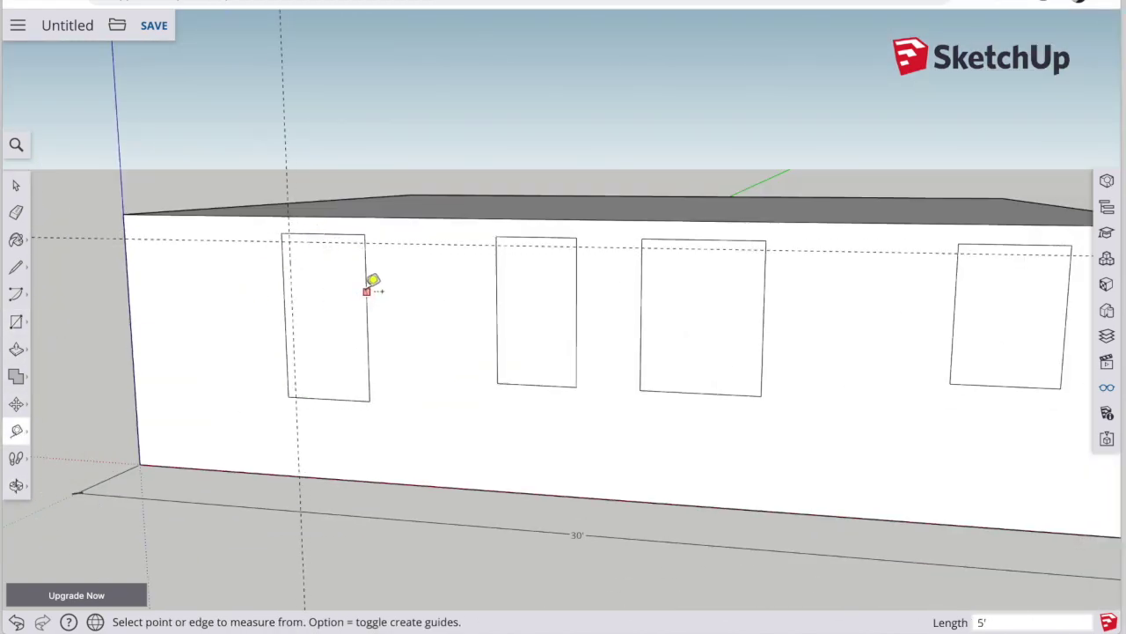
Place guides 3" inside the leftmost window's right and bottom edges and the second window's left, right and bottom edges.
{"action": "left_click", "coordinate": [344, 393]}
{"action": "left_click", "coordinate": [498, 260]}
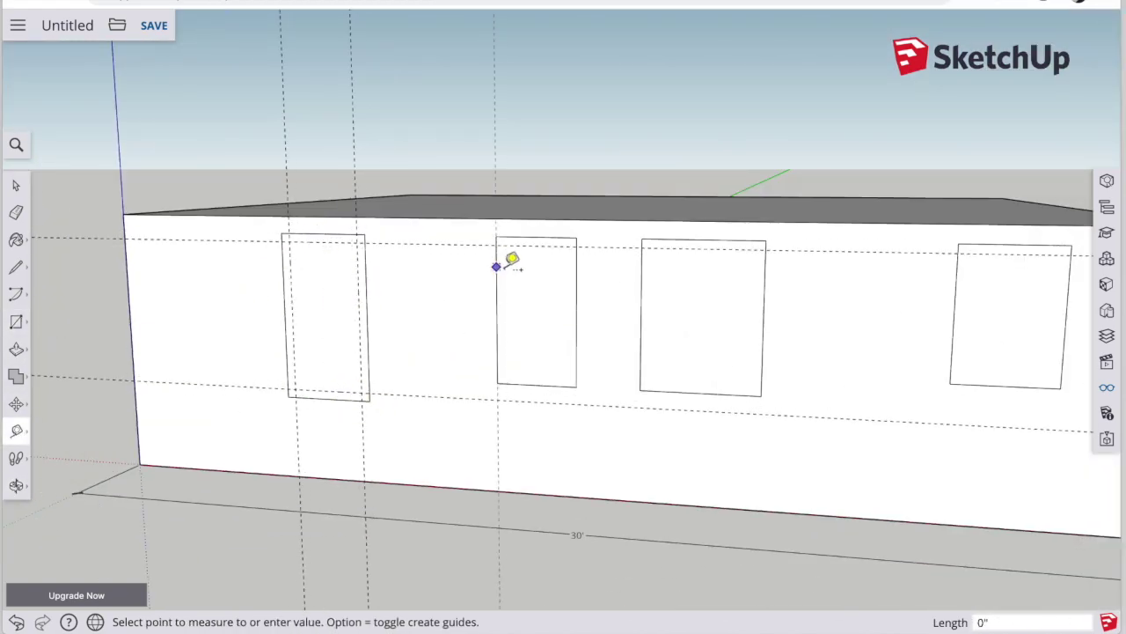
{"action": "left_click", "coordinate": [503, 264]}
{"action": "left_click", "coordinate": [577, 262]}
{"action": "left_click", "coordinate": [568, 264]}
{"action": "left_click", "coordinate": [553, 384]}
{"action": "left_click", "coordinate": [561, 375]}
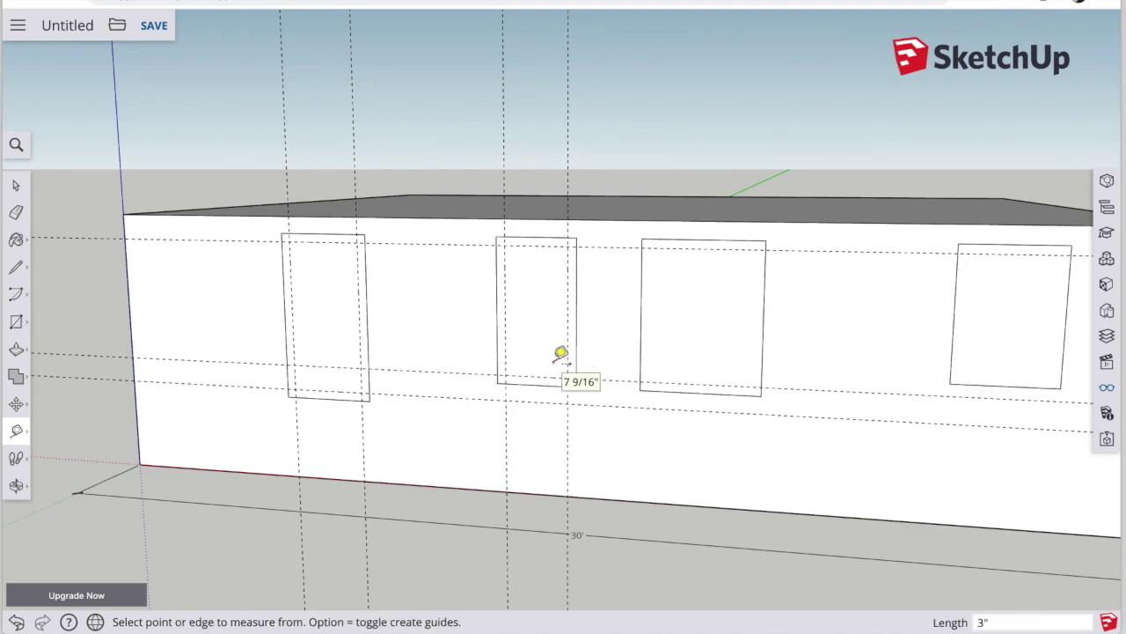
Place vertical guides just inside the left and right edges of the third window.
{"action": "left_click", "coordinate": [640, 315]}
{"action": "left_click", "coordinate": [651, 315]}
{"action": "left_click", "coordinate": [764, 286]}
{"action": "left_click", "coordinate": [756, 286]}
Place guides just inside the left, right and bottom edges of the fourth window.
{"action": "left_click", "coordinate": [955, 287]}
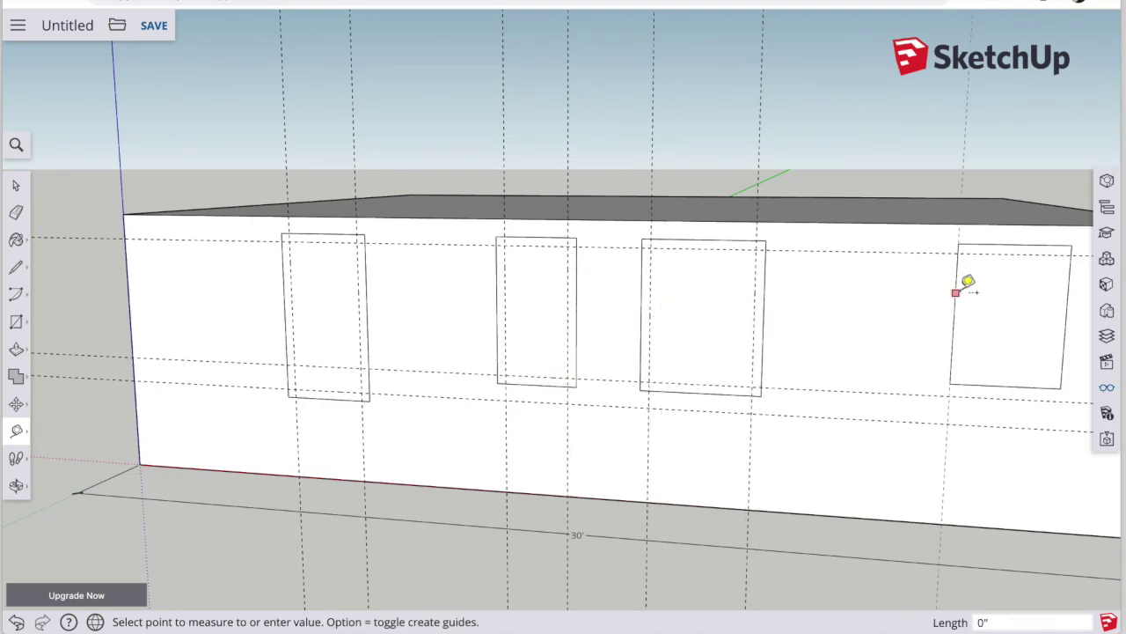
{"action": "left_click", "coordinate": [968, 287]}
{"action": "left_click", "coordinate": [1077, 284]}
{"action": "left_click", "coordinate": [1061, 284]}
{"action": "left_click", "coordinate": [1038, 389]}
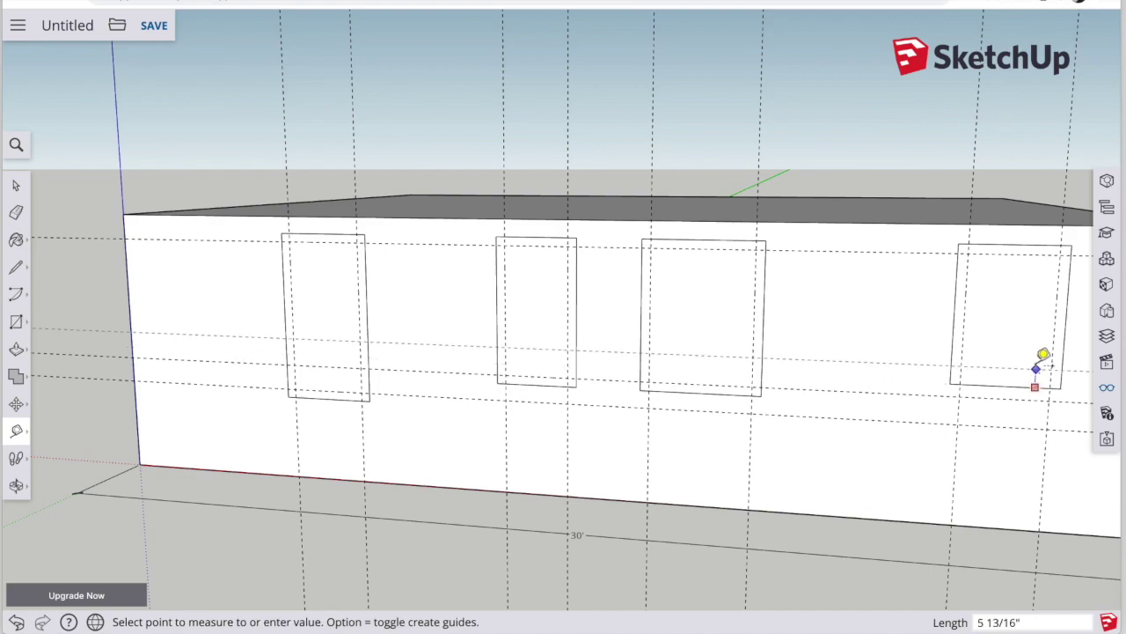
{"action": "left_click", "coordinate": [1040, 371]}
Draw inner frame rectangles in the first and second windows along the guides, the first one 4' 6" by 2' 2".
{"action": "left_click", "coordinate": [16, 321]}
{"action": "left_click", "coordinate": [289, 242]}
{"action": "left_click", "coordinate": [362, 392]}
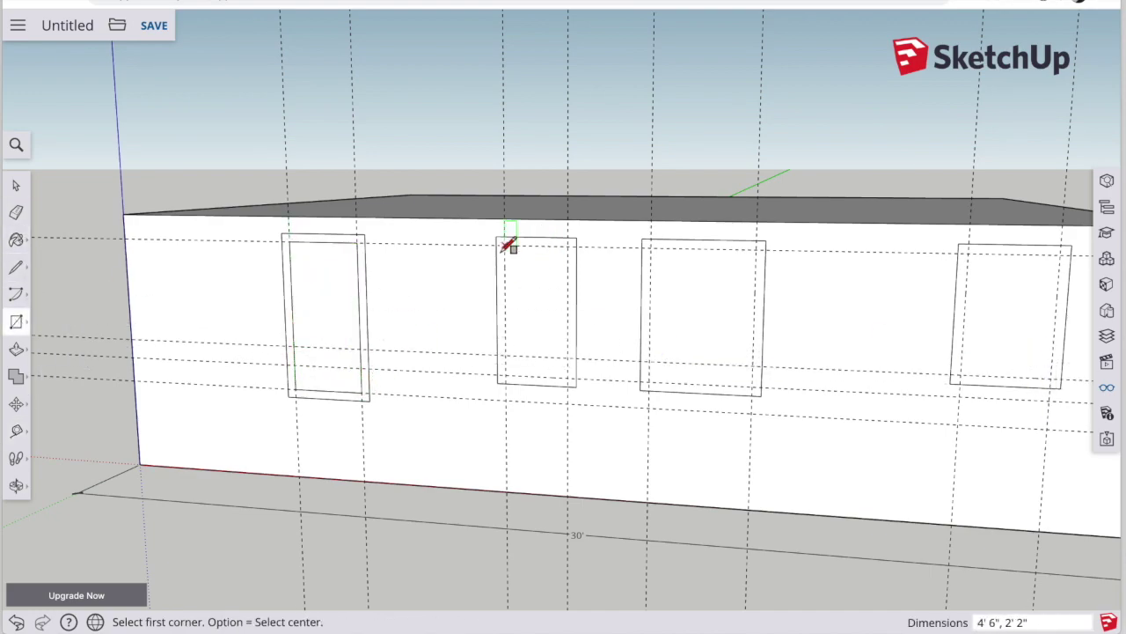
{"action": "left_click", "coordinate": [504, 247]}
{"action": "left_click", "coordinate": [568, 378]}
Draw the inner frame rectangles of the third and fourth windows along the guides, and delete all guides.
{"action": "left_click", "coordinate": [649, 248]}
{"action": "left_click", "coordinate": [754, 387]}
{"action": "left_click", "coordinate": [965, 254]}
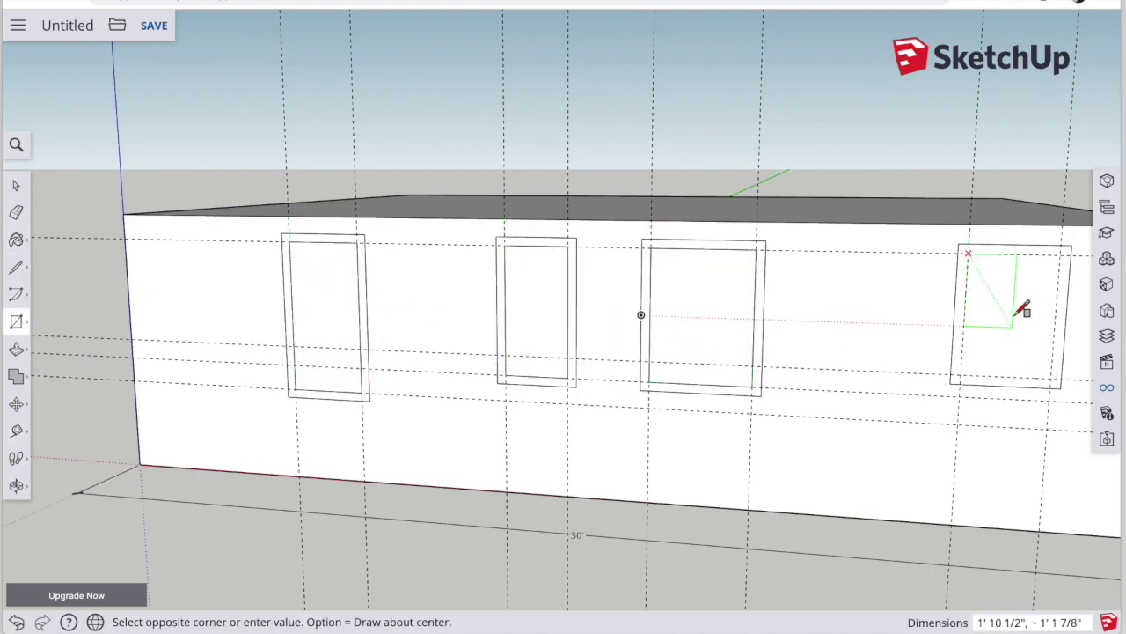
{"action": "left_click", "coordinate": [1060, 378]}
{"action": "left_click", "coordinate": [1107, 388]}
{"action": "left_click", "coordinate": [1016, 357]}
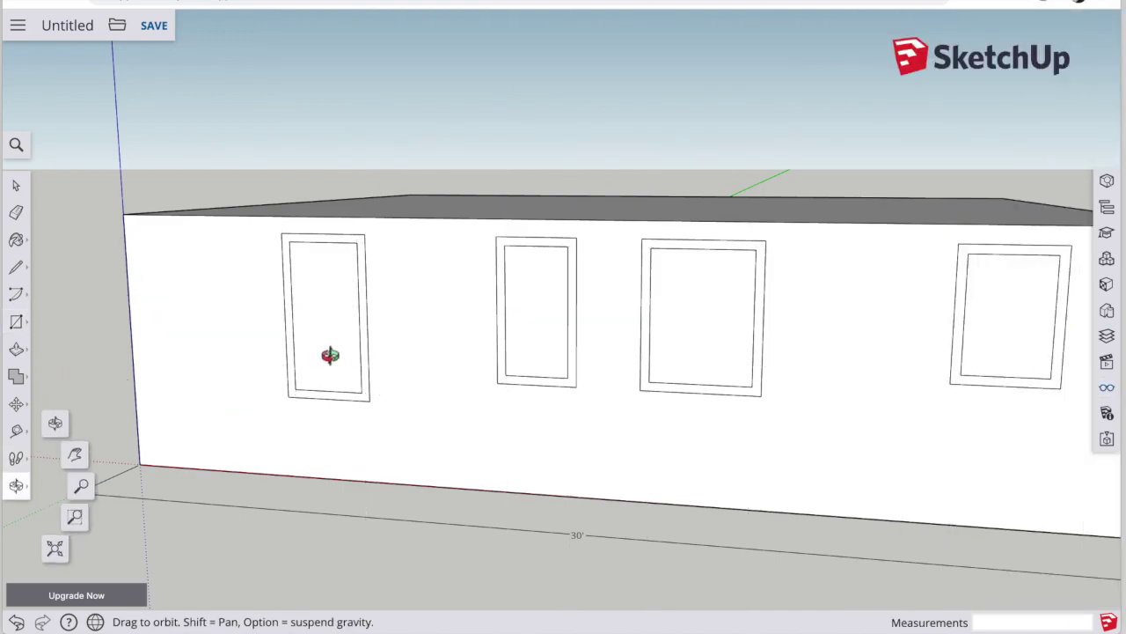
Place two horizontal guides on the blank side face at the origin: 32" above its bottom edge and 59" above that guide.
{"action": "middle_click_drag", "start_coordinate": [326, 357], "coordinate": [526, 335]}
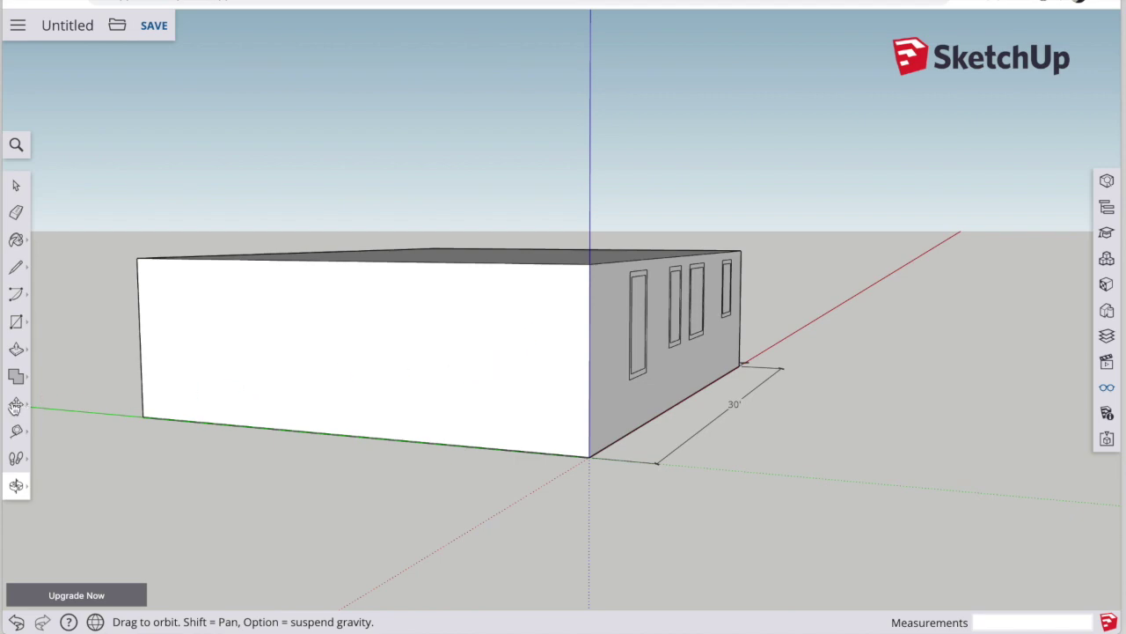
{"action": "left_click", "coordinate": [17, 433]}
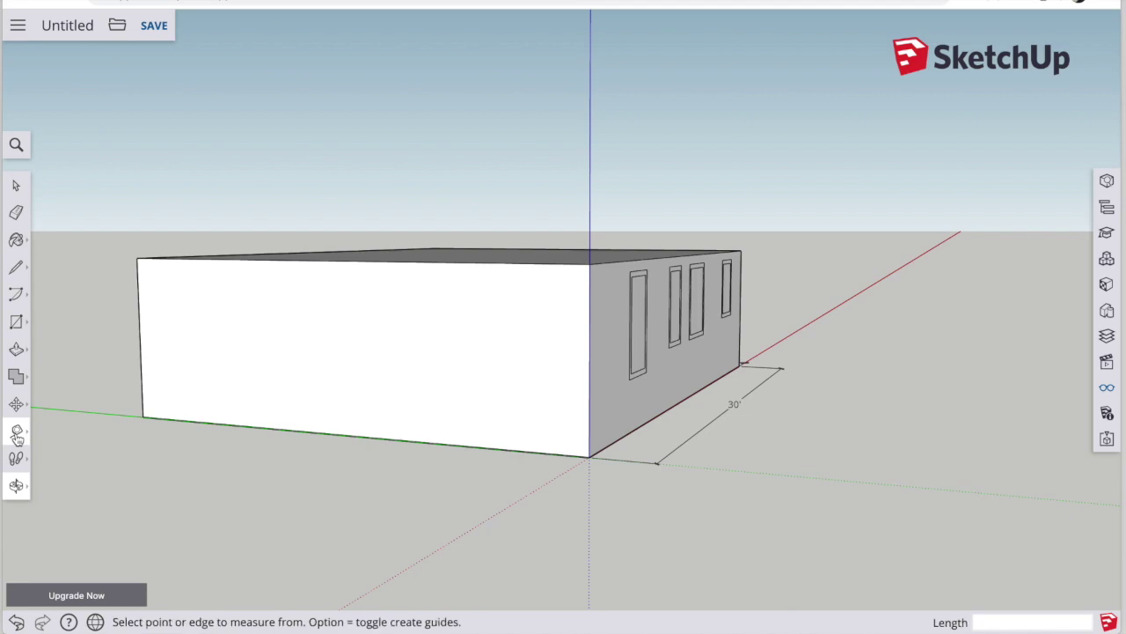
{"action": "left_click", "coordinate": [388, 438]}
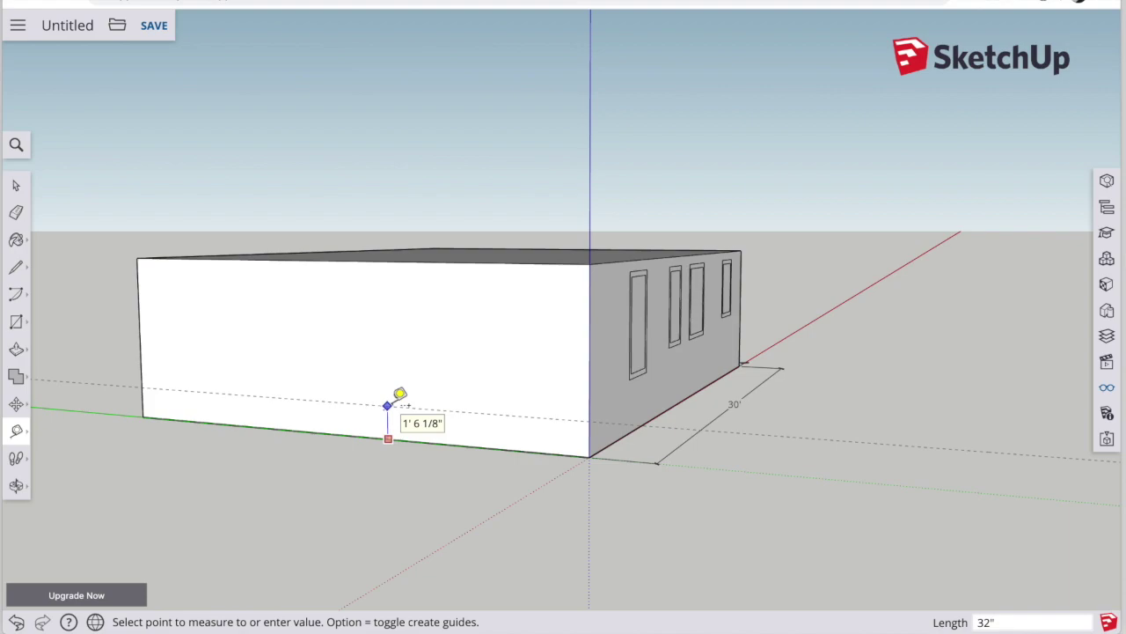
{"action": "left_click", "coordinate": [388, 405]}
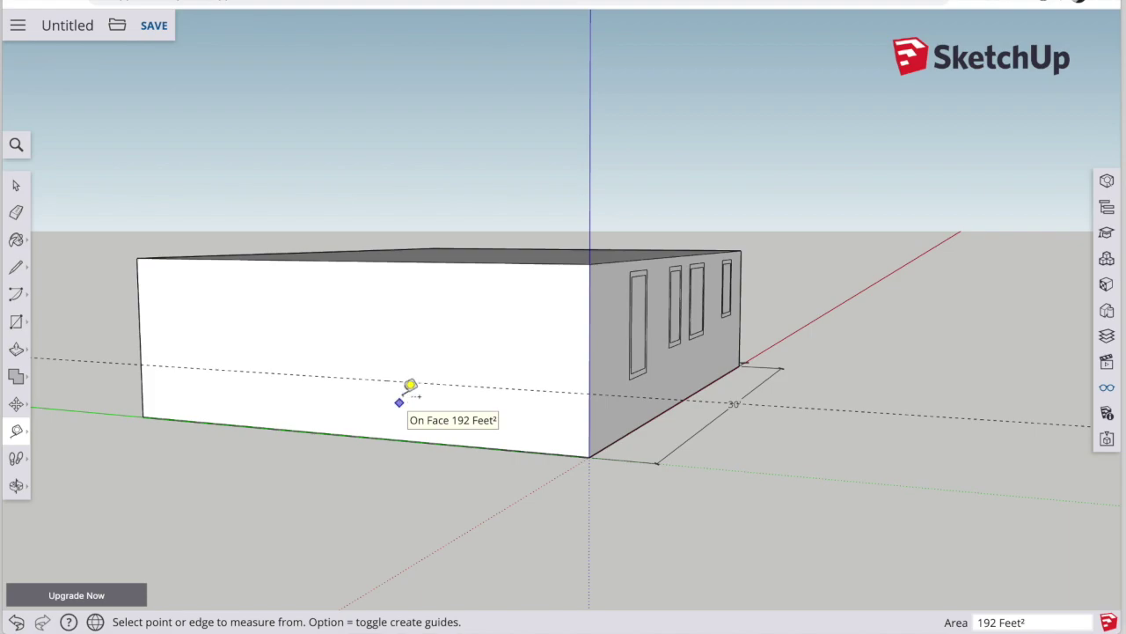
{"action": "left_click", "coordinate": [436, 383]}
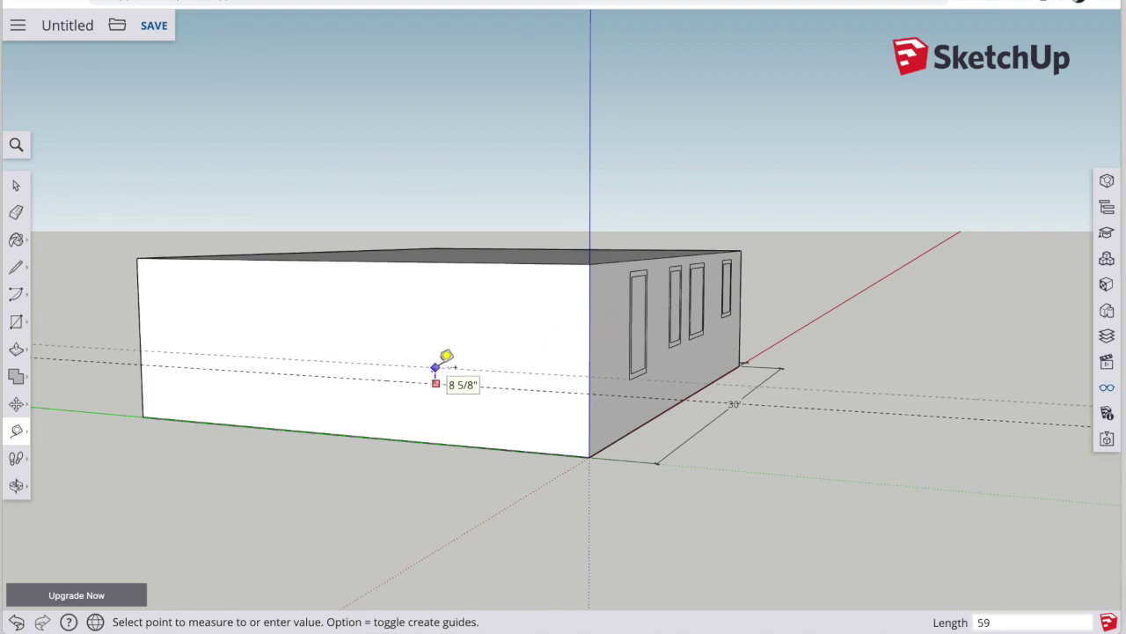
{"action": "left_click", "coordinate": [436, 367]}
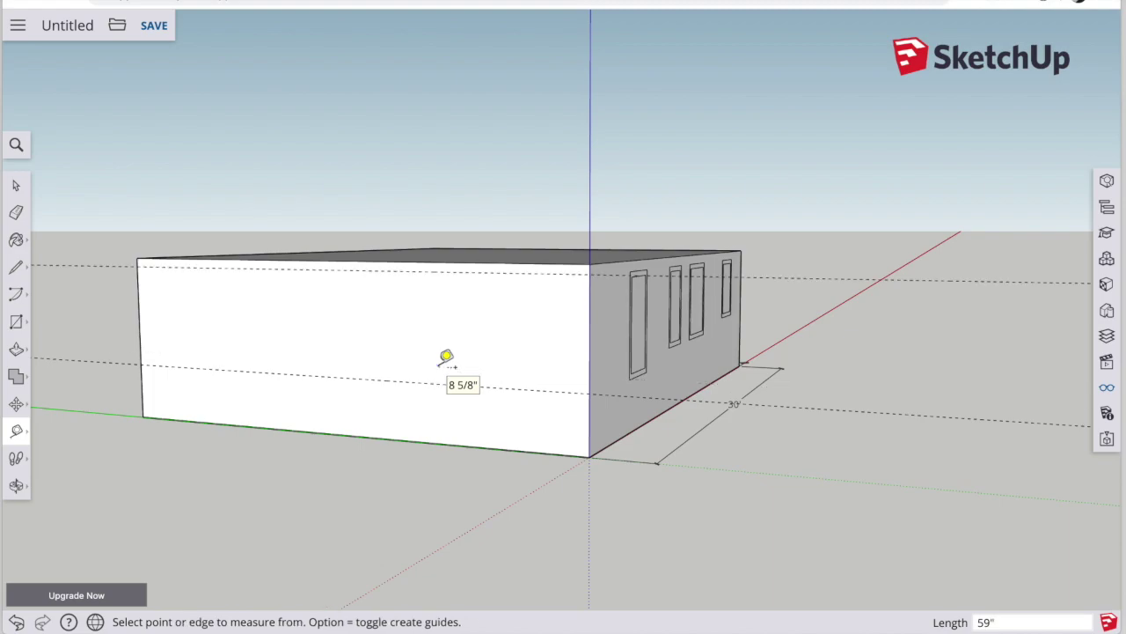
Place a vertical guide through the midpoint of the side face.
{"action": "left_click", "coordinate": [591, 306]}
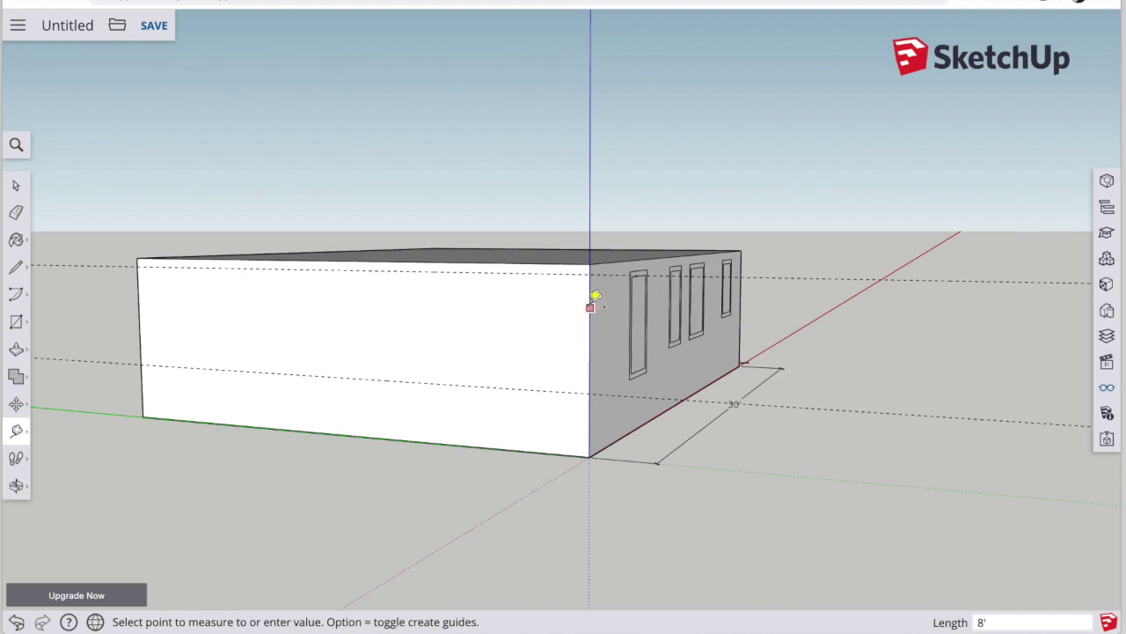
{"action": "left_click", "coordinate": [353, 252]}
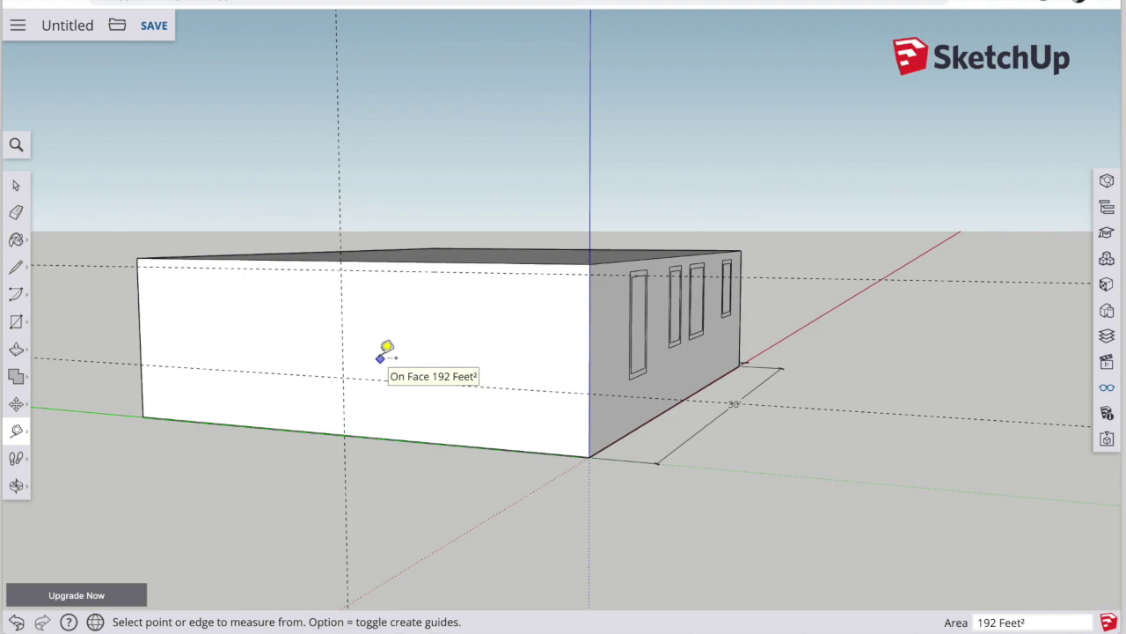
{"action": "left_click", "coordinate": [341, 305]}
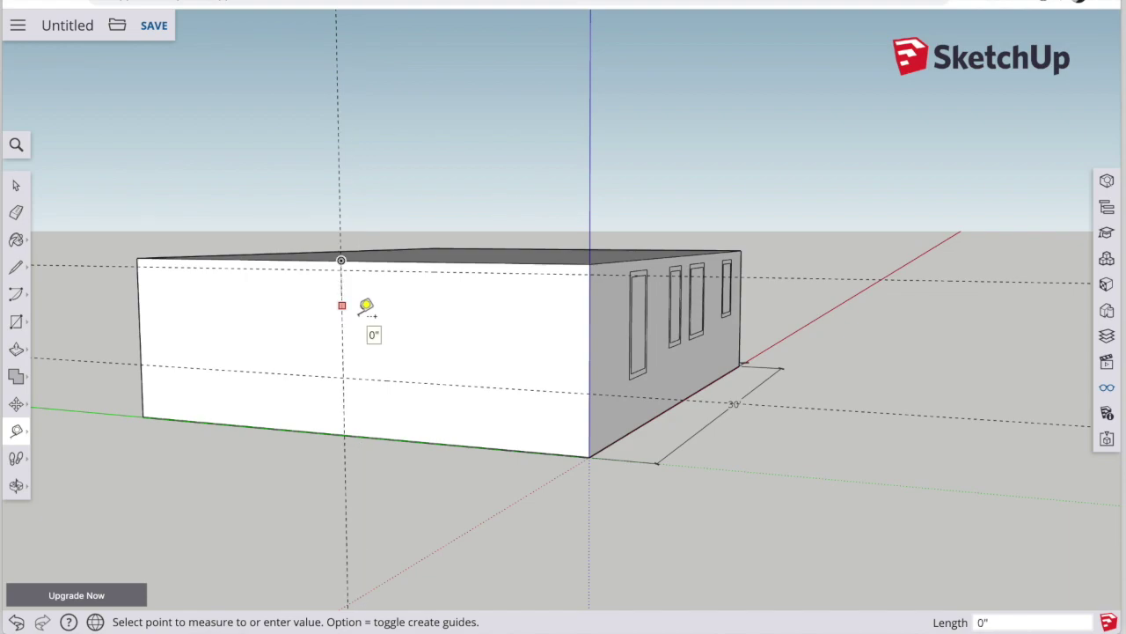
{"action": "key", "text": "Escape"}
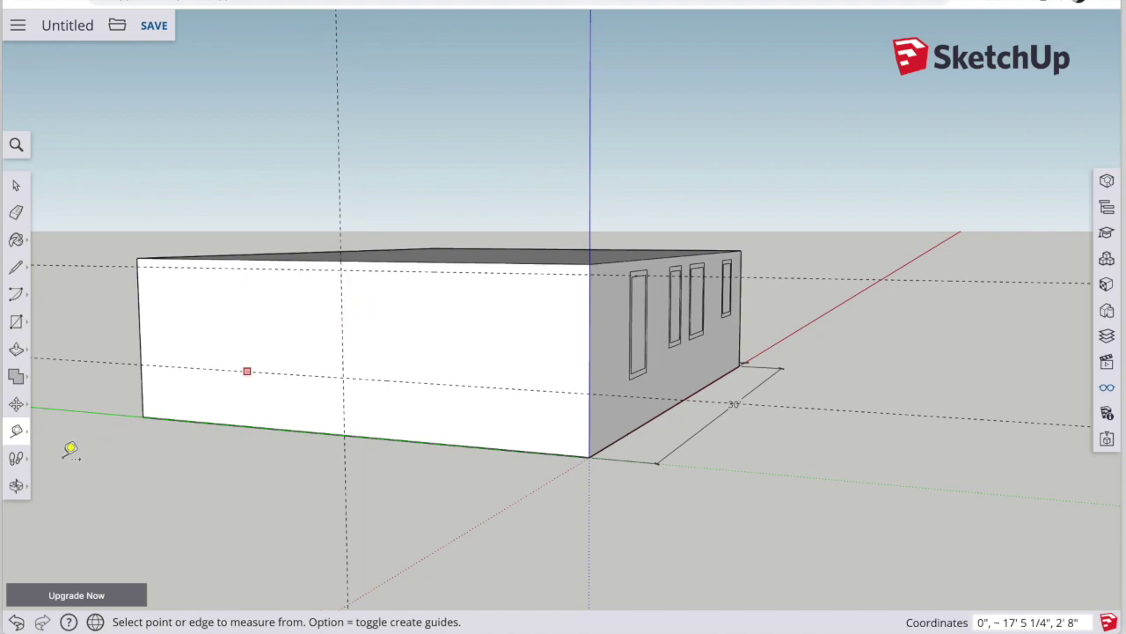
Place a close pair of vertical guides either side of the side face's centre guide, and outer guides 2' 8" beyond each.
{"action": "left_click", "coordinate": [15, 485]}
{"action": "left_click_drag", "start_coordinate": [131, 414], "coordinate": [178, 414]}
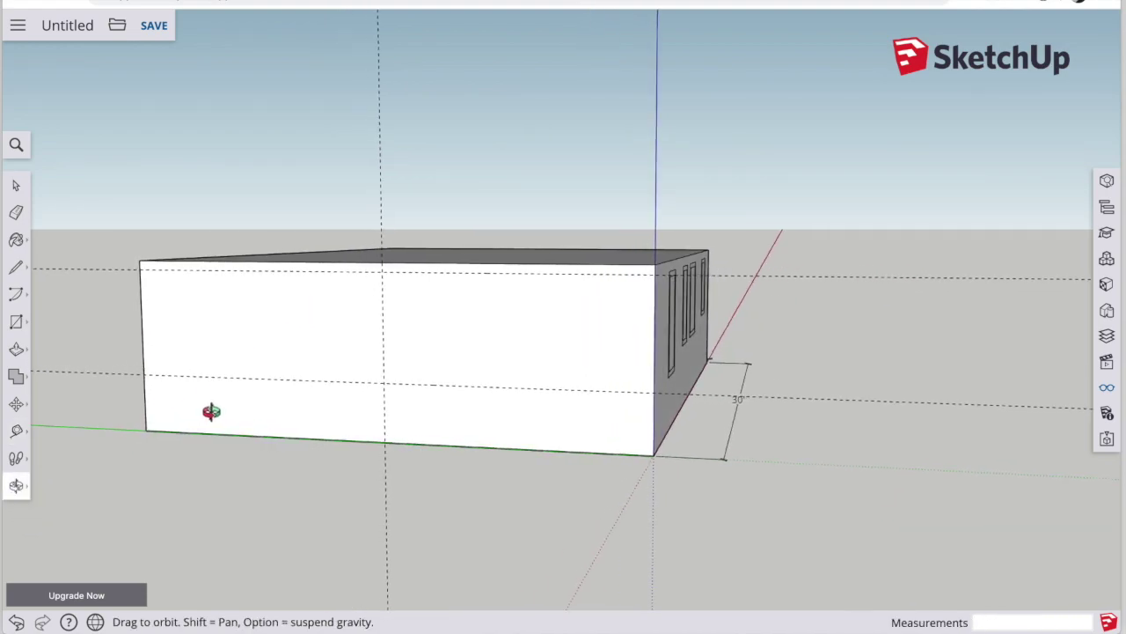
{"action": "left_click_drag", "start_coordinate": [211, 411], "coordinate": [281, 407]}
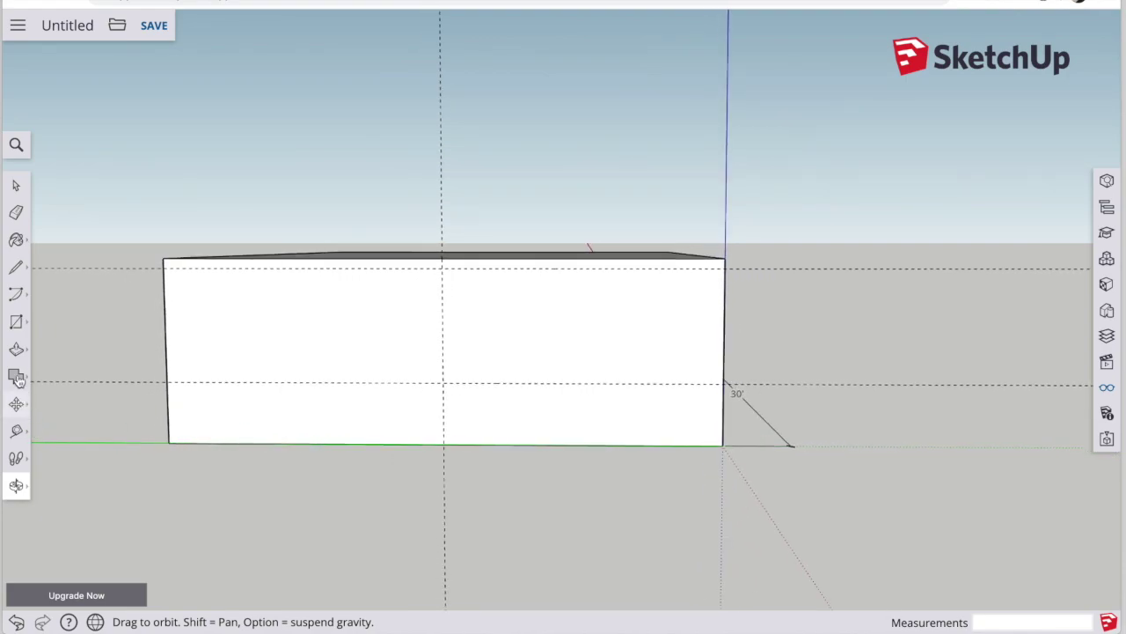
{"action": "key", "text": "t"}
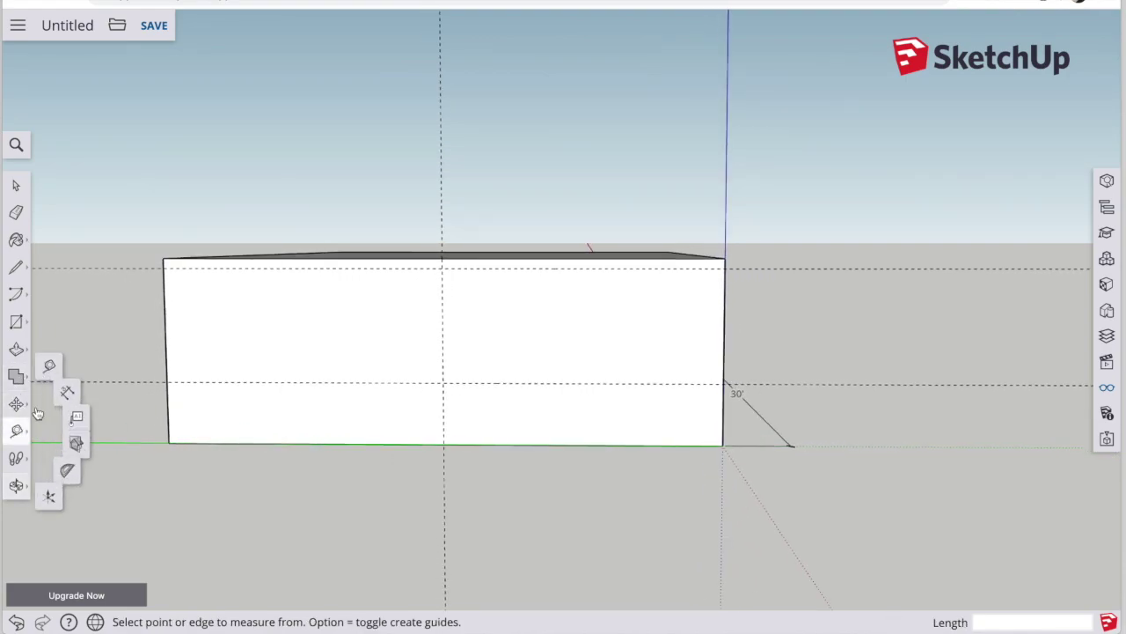
{"action": "left_click", "coordinate": [443, 299]}
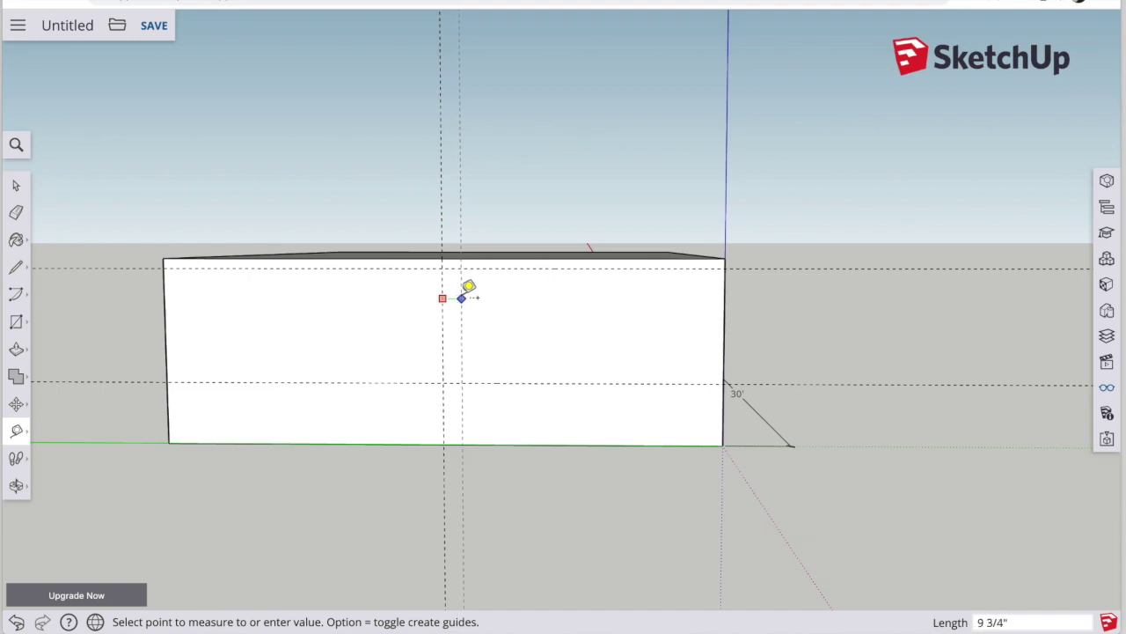
{"action": "left_click", "coordinate": [449, 290]}
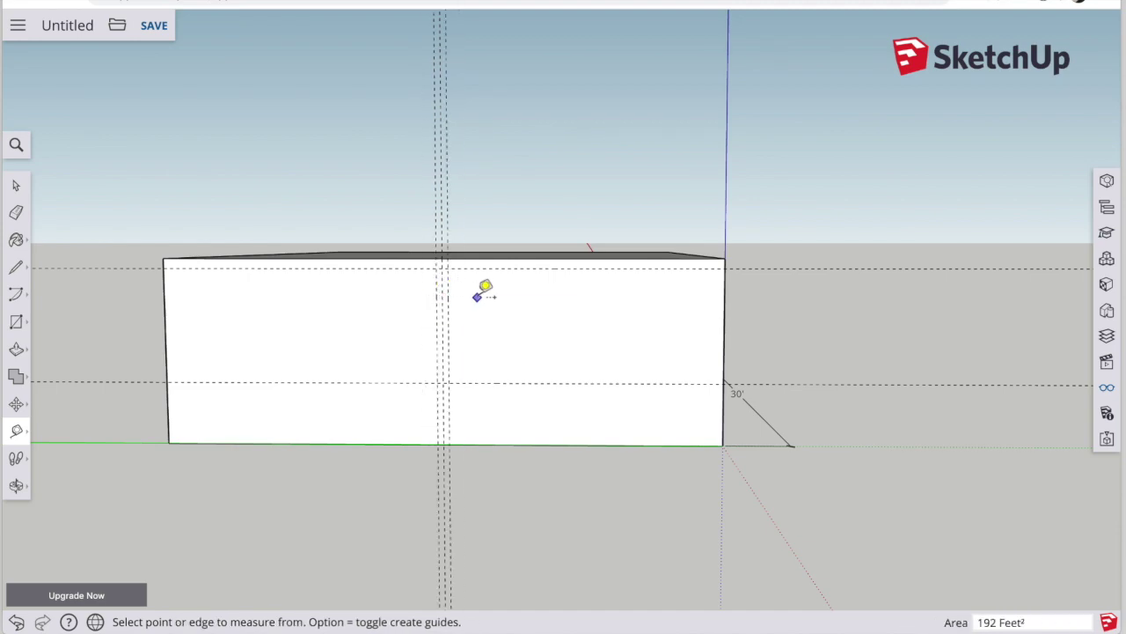
{"action": "left_click", "coordinate": [447, 298]}
{"action": "left_click", "coordinate": [510, 290]}
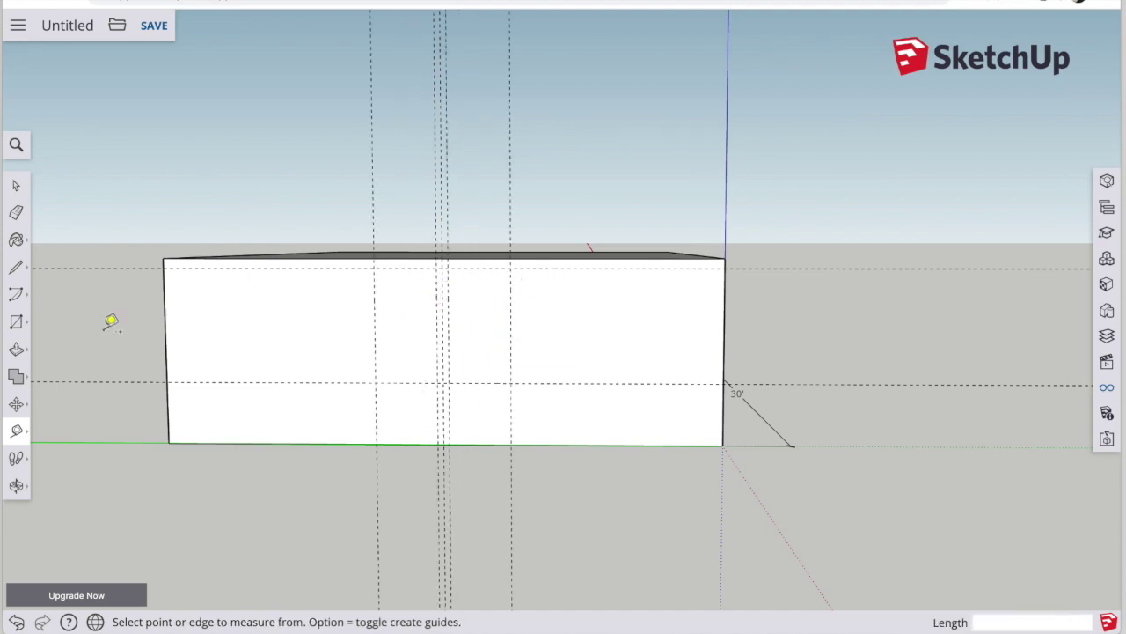
Draw two window rectangles, 4' 11" high by 2' 8" wide, either side of the side face's centre, and delete all guides.
{"action": "left_click", "coordinate": [15, 321]}
{"action": "left_click", "coordinate": [375, 268]}
{"action": "left_click", "coordinate": [437, 383]}
{"action": "left_click", "coordinate": [448, 269]}
{"action": "left_click", "coordinate": [511, 377]}
{"action": "left_click", "coordinate": [1107, 388]}
{"action": "left_click", "coordinate": [976, 352]}
Place guides 3" inside the edges of both windows on the side face.
{"action": "left_click", "coordinate": [16, 431]}
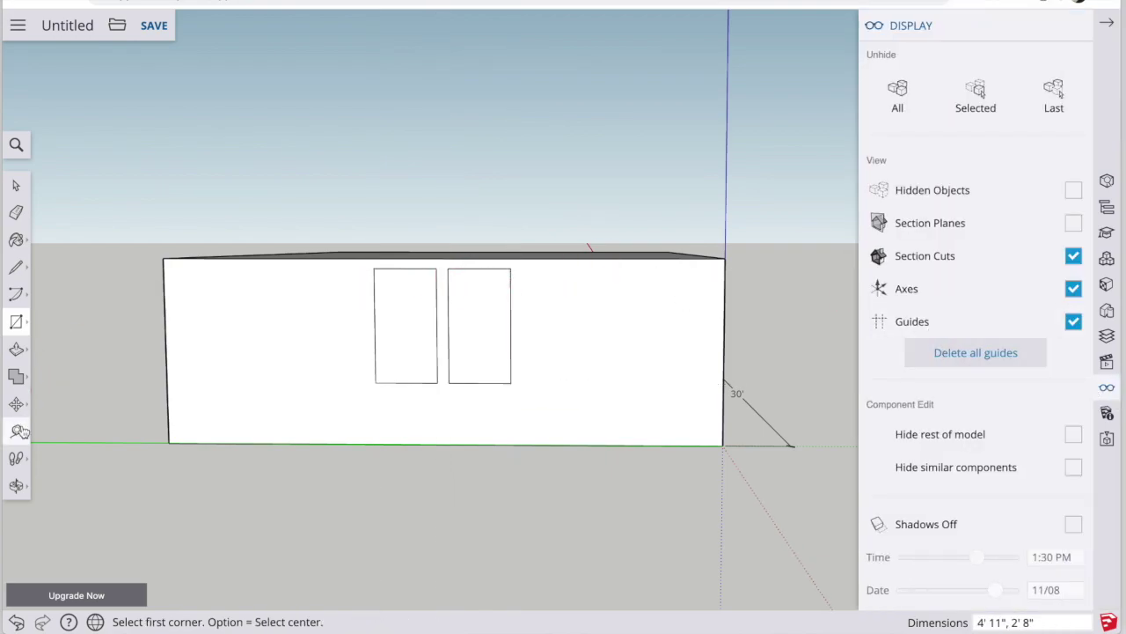
{"action": "scroll", "coordinate": [389, 314], "scroll_direction": "up", "scroll_amount": 5}
{"action": "left_click", "coordinate": [355, 284]}
{"action": "left_click", "coordinate": [453, 197]}
{"action": "type", "text": "3"}
{"action": "key", "text": "Return"}
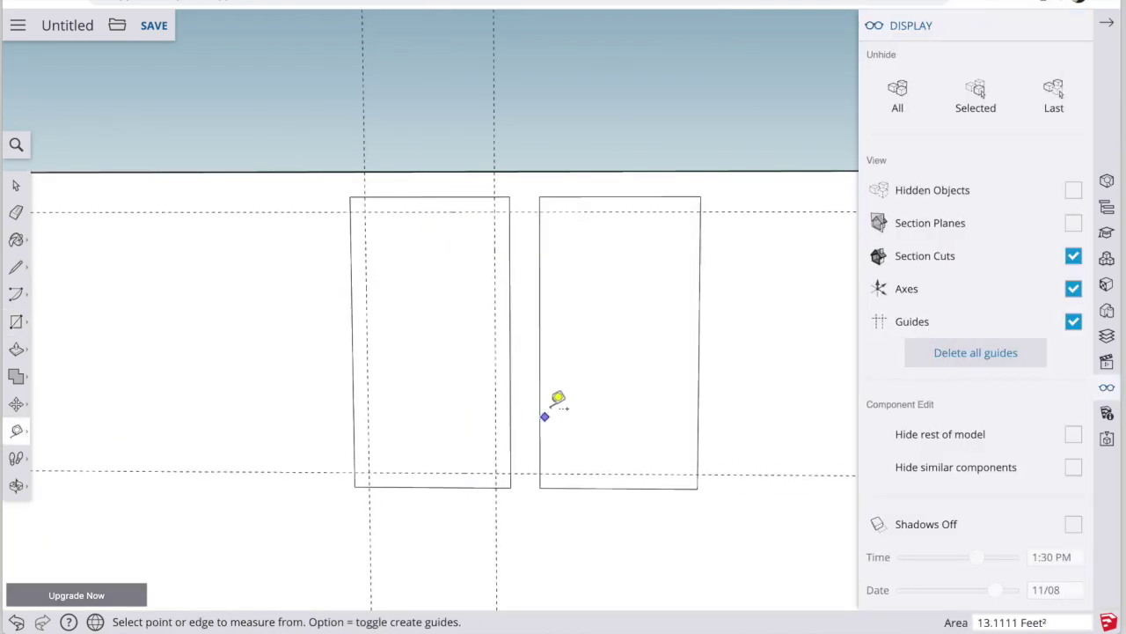
{"action": "double_click", "coordinate": [698, 388]}
Draw the inner frame rectangle in each of the side face's two windows along the guides, and delete all guides.
{"action": "key", "text": "r"}
{"action": "left_click", "coordinate": [366, 211]}
{"action": "left_click", "coordinate": [496, 473]}
{"action": "left_click", "coordinate": [554, 476]}
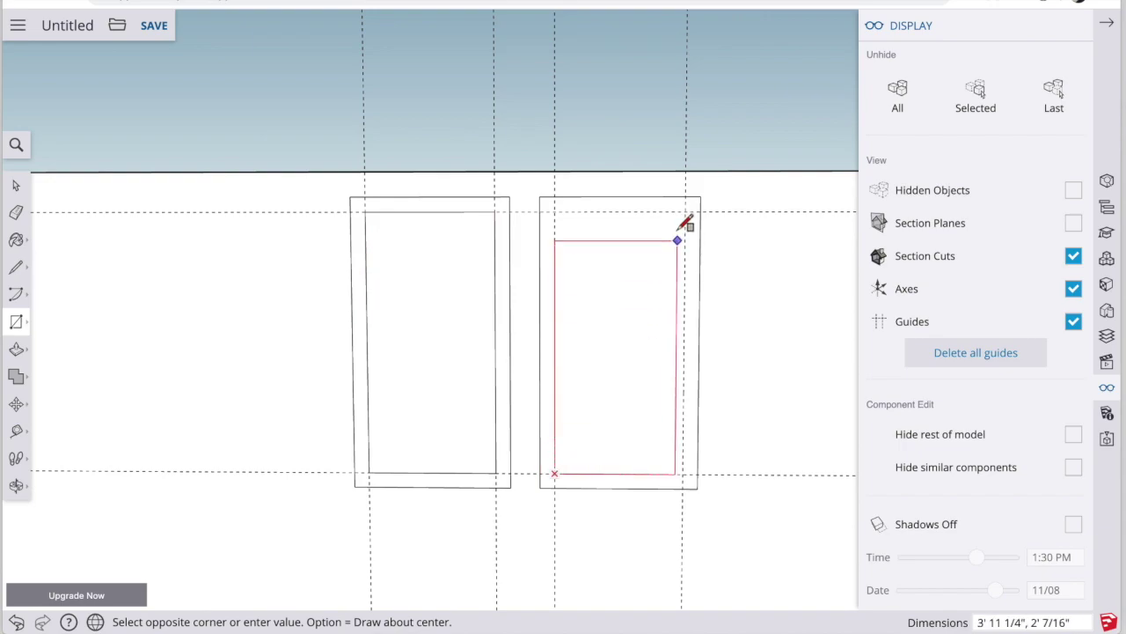
{"action": "left_click", "coordinate": [685, 211]}
{"action": "left_click", "coordinate": [976, 352]}
{"action": "left_click", "coordinate": [1107, 23]}
Place two vertical and two horizontal guides on the blank 30' back face, outlining a window near its left end.
{"action": "left_click", "coordinate": [16, 485]}
{"action": "scroll", "coordinate": [340, 434], "scroll_direction": "down", "scroll_amount": 5}
{"action": "left_click_drag", "start_coordinate": [339, 434], "coordinate": [372, 434]}
{"action": "left_click", "coordinate": [16, 485]}
{"action": "left_click", "coordinate": [56, 545]}
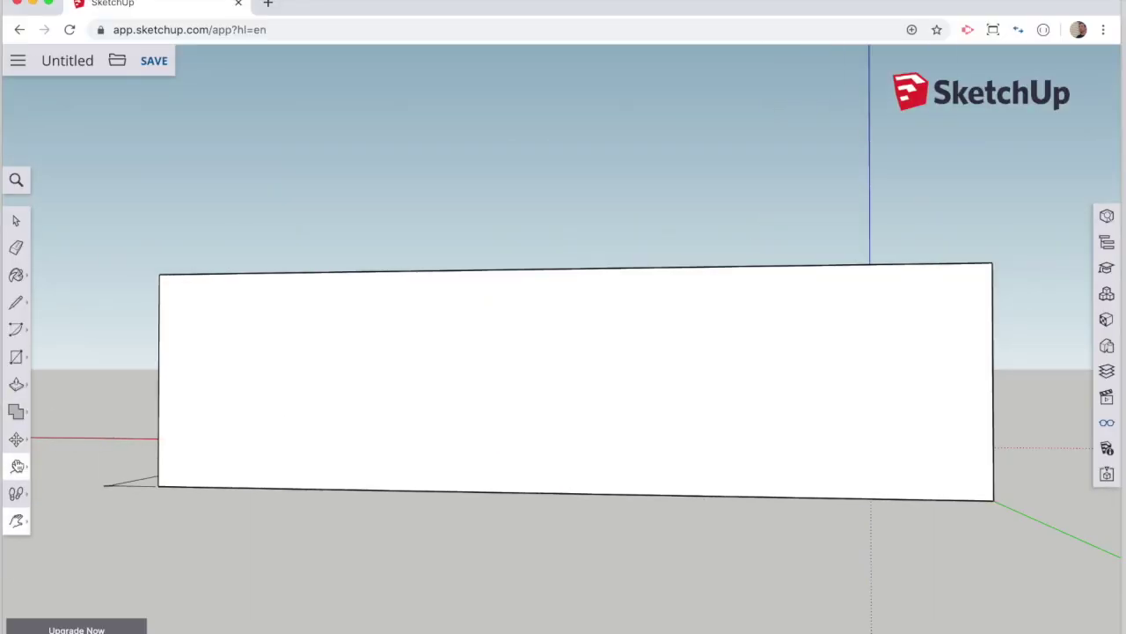
{"action": "left_click", "coordinate": [191, 306]}
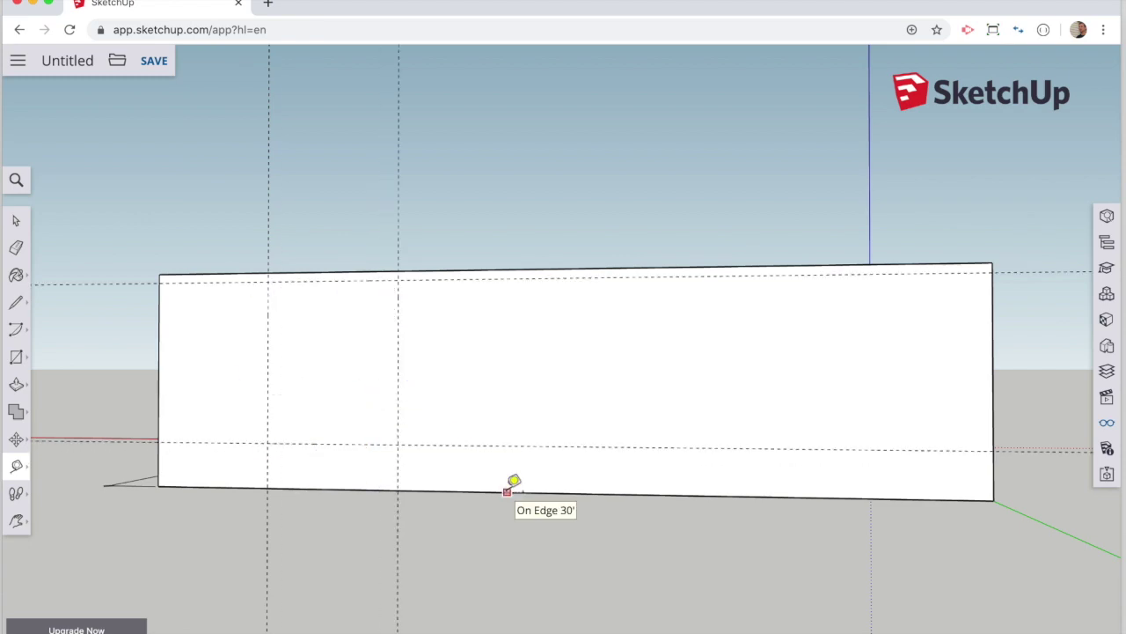
Draw the back face's left window rectangle between the guides with an inner frame rectangle, and delete the guides.
{"action": "key", "text": "r"}
{"action": "left_click", "coordinate": [268, 280]}
{"action": "left_click", "coordinate": [398, 444]}
{"action": "key", "text": "t"}
{"action": "left_click", "coordinate": [367, 294]}
{"action": "key", "text": "r"}
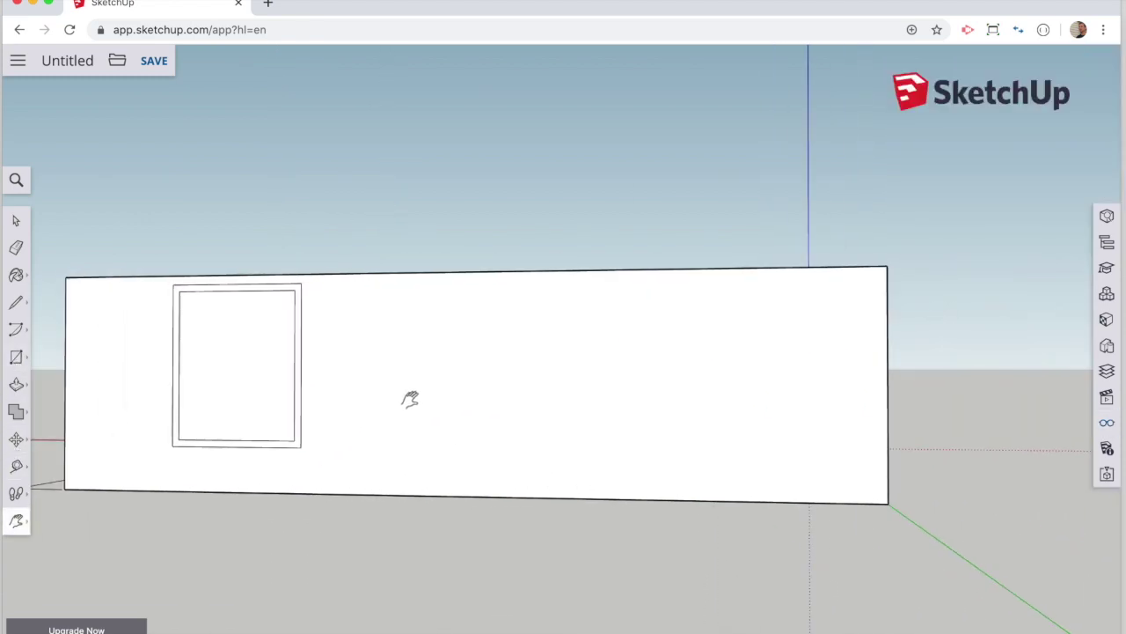
Using guides, draw a door rectangle to the right of the back face's window and a framed window near the face's right end.
{"action": "key", "text": "t"}
{"action": "left_click", "coordinate": [68, 327]}
{"action": "key", "text": "Escape"}
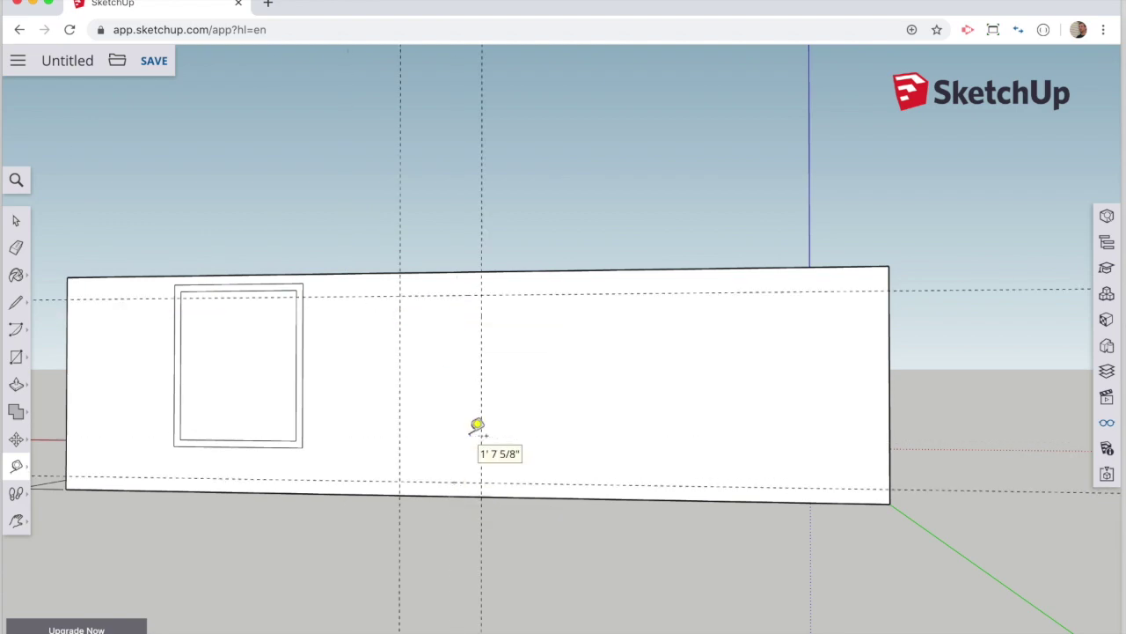
{"action": "key", "text": "t"}
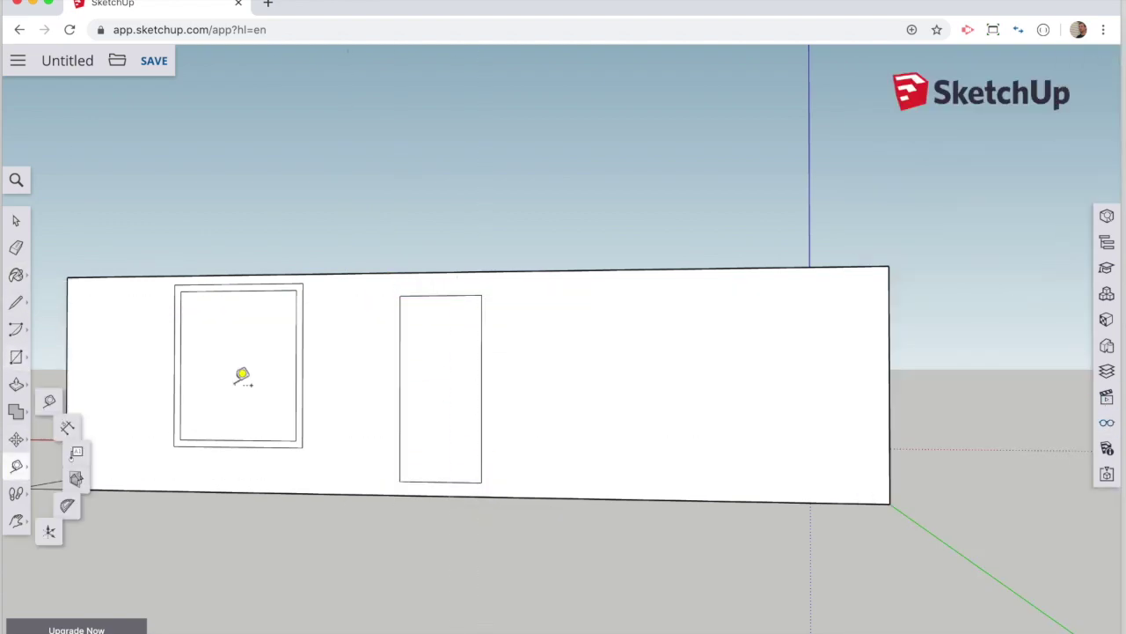
{"action": "left_click", "coordinate": [889, 312]}
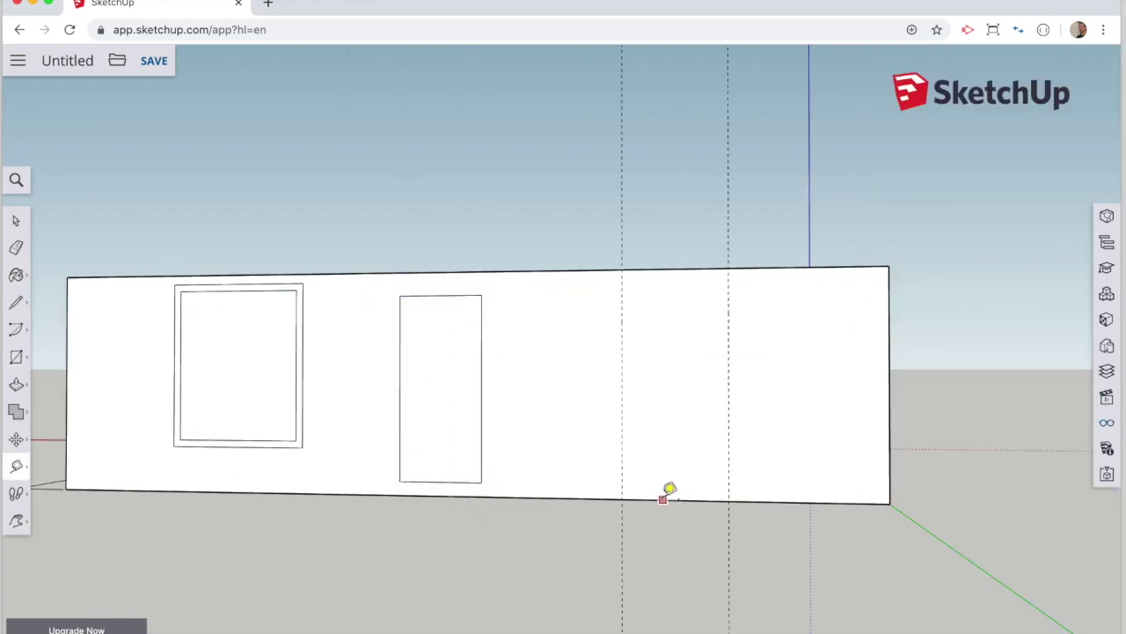
{"action": "left_click", "coordinate": [634, 277]}
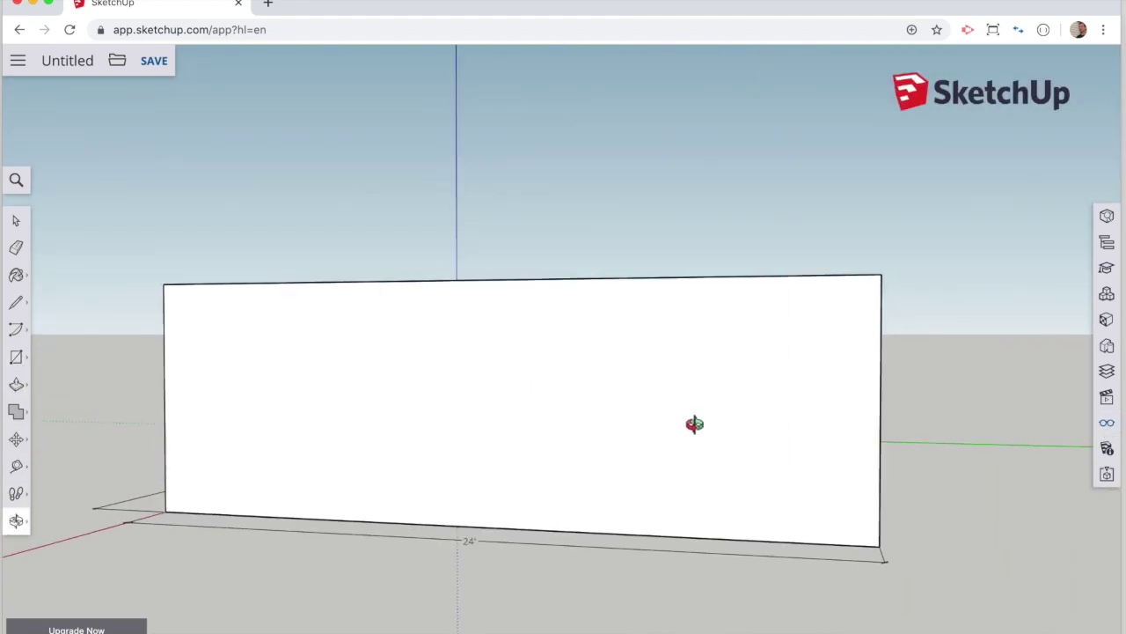
Using guides, draw a door rectangle and a framed window to its right on the remaining 24' face, and delete all guides.
{"action": "left_click", "coordinate": [165, 329]}
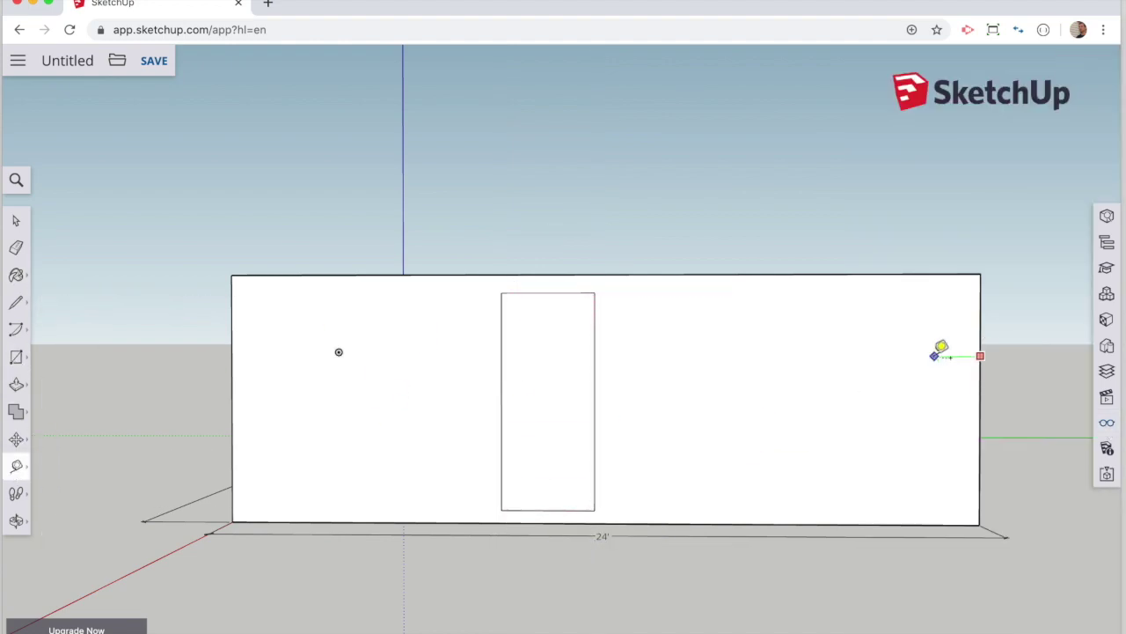
{"action": "left_click", "coordinate": [980, 349]}
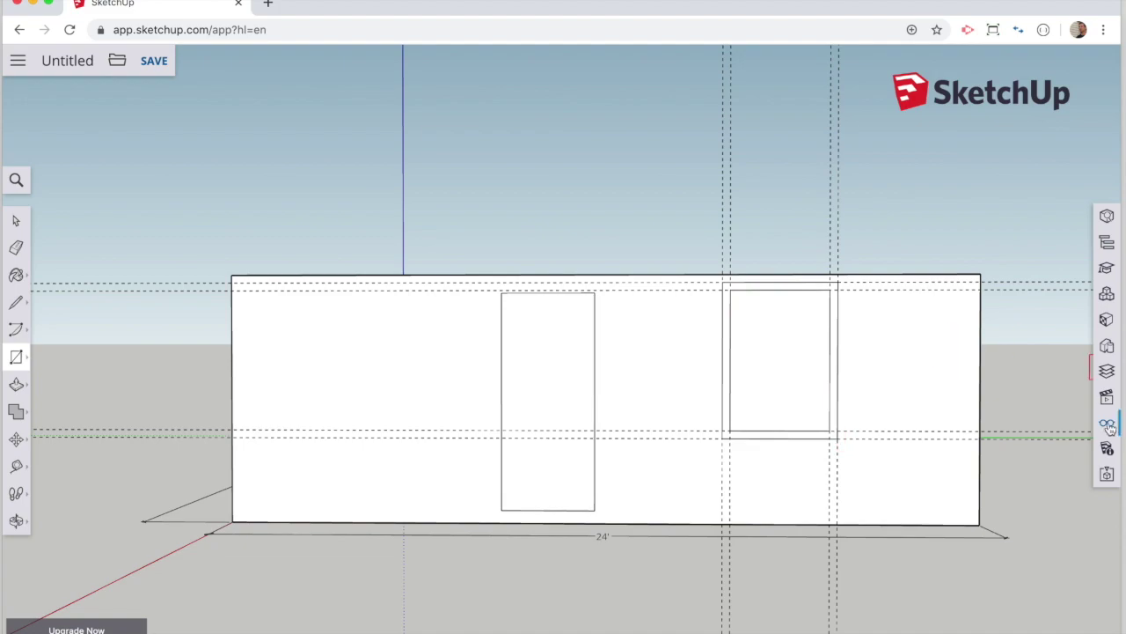
{"action": "left_click", "coordinate": [1106, 423]}
{"action": "left_click", "coordinate": [965, 390]}
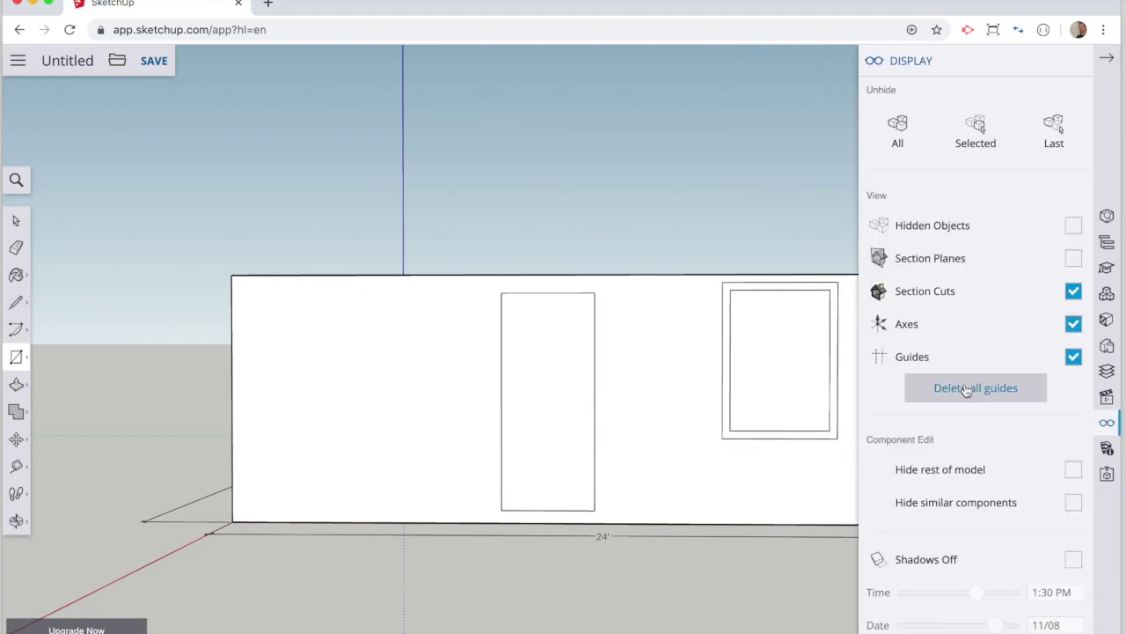
{"action": "left_click", "coordinate": [1106, 58]}
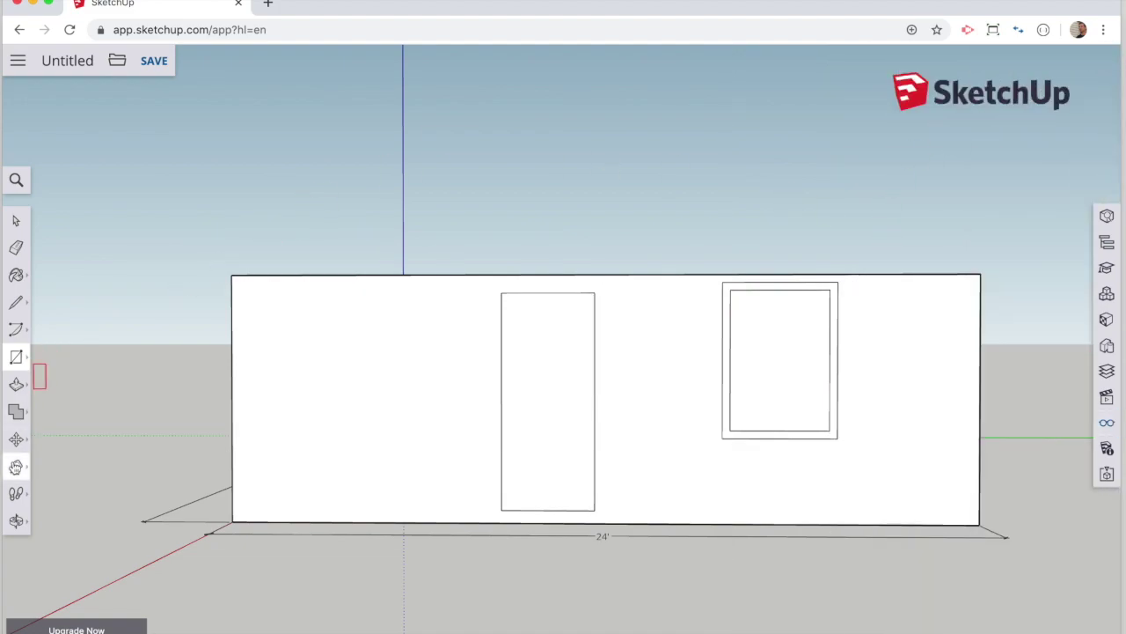
{"action": "left_click", "coordinate": [16, 520]}
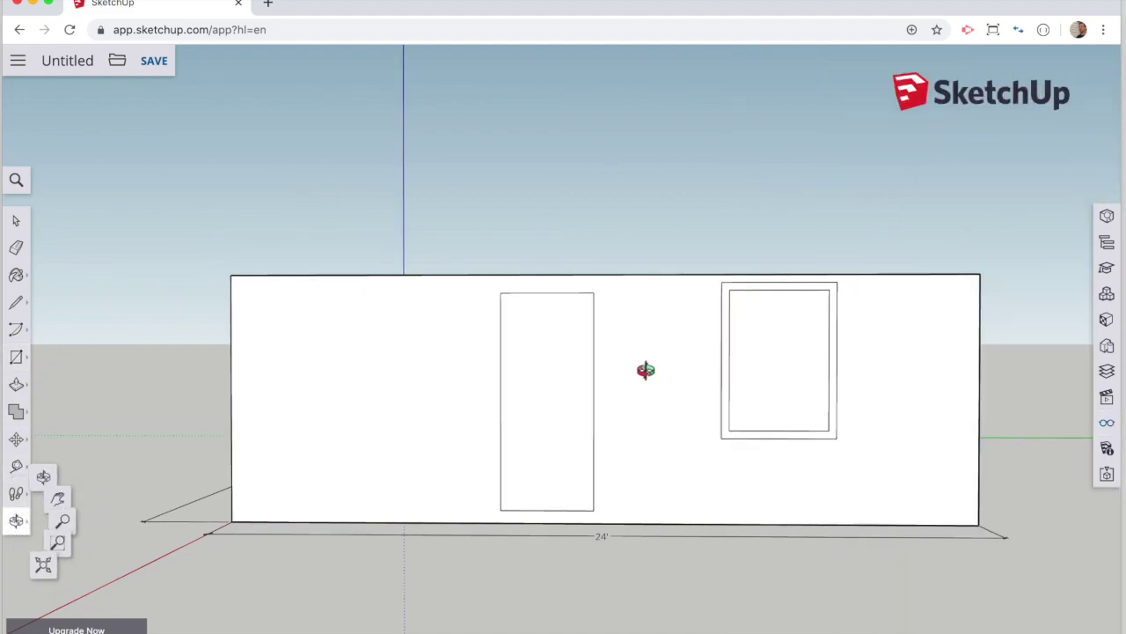
{"action": "left_click_drag", "start_coordinate": [644, 370], "coordinate": [643, 487]}
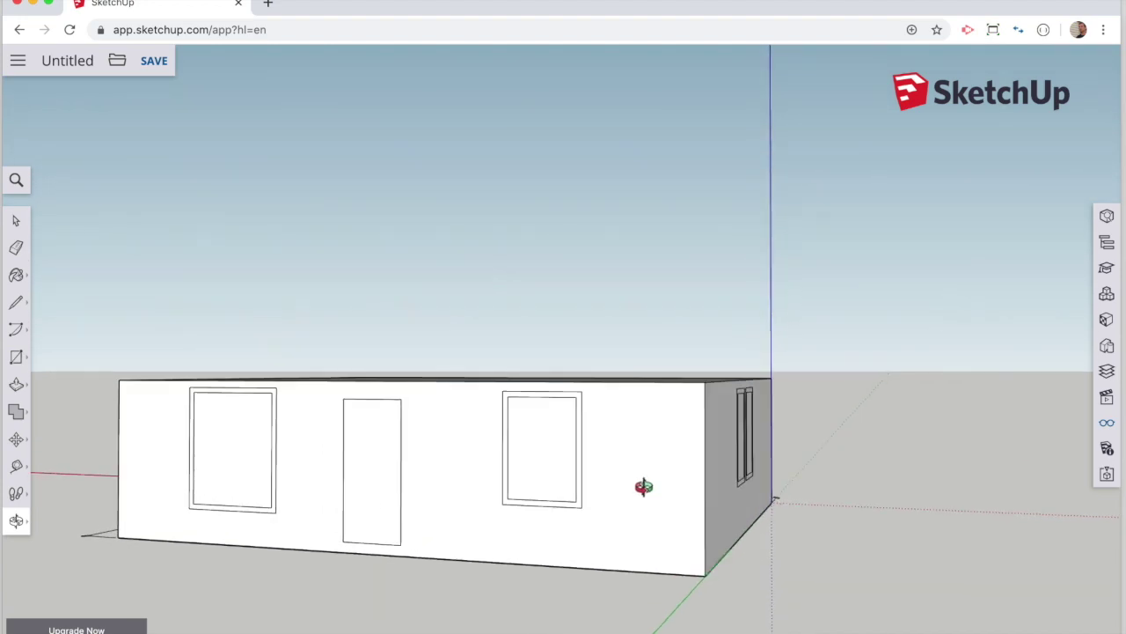